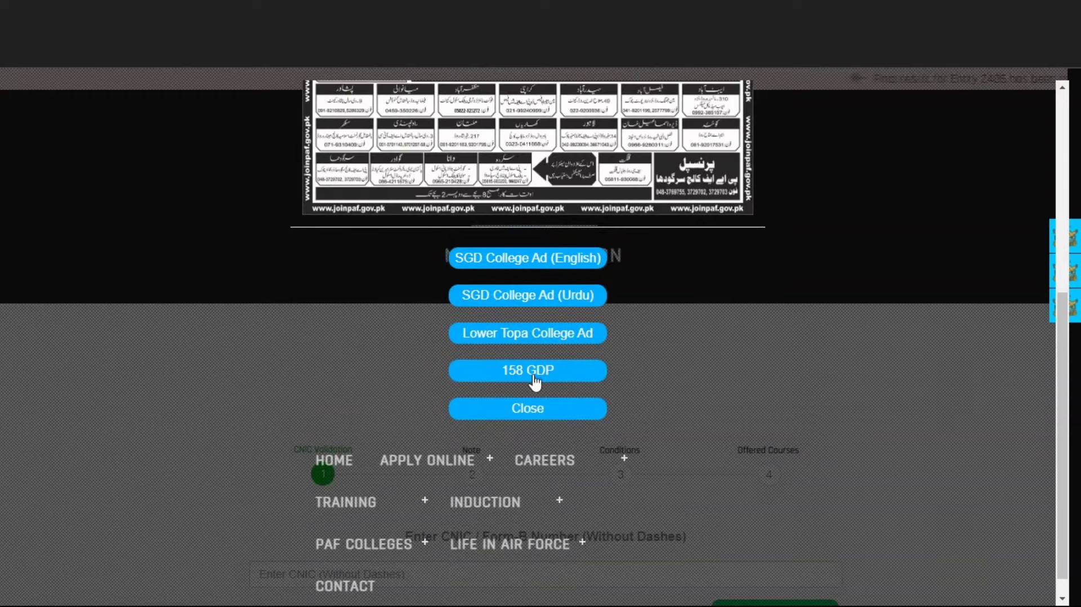
Step: Dismiss the adverts popup and advance the registration wizard to the Read Before Registration notes
click(540, 436)
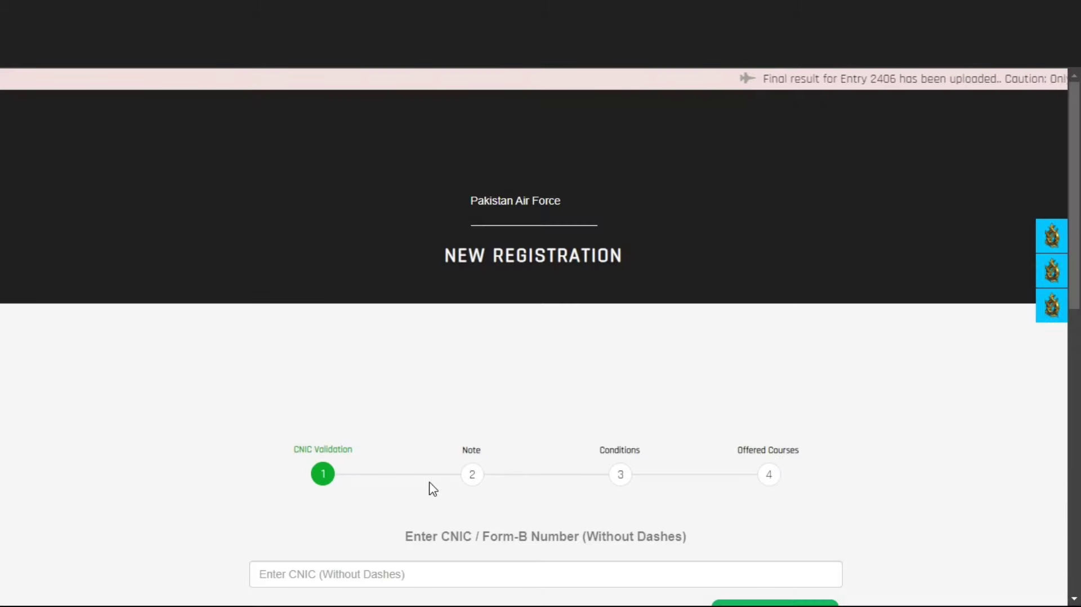
scroll(430, 490, down, 3)
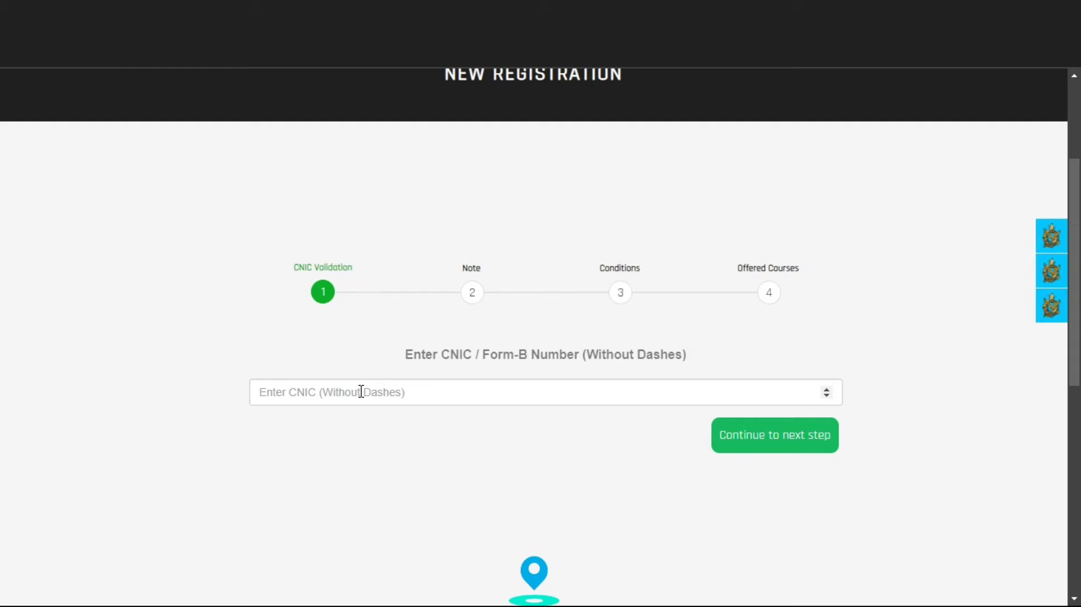
click(780, 446)
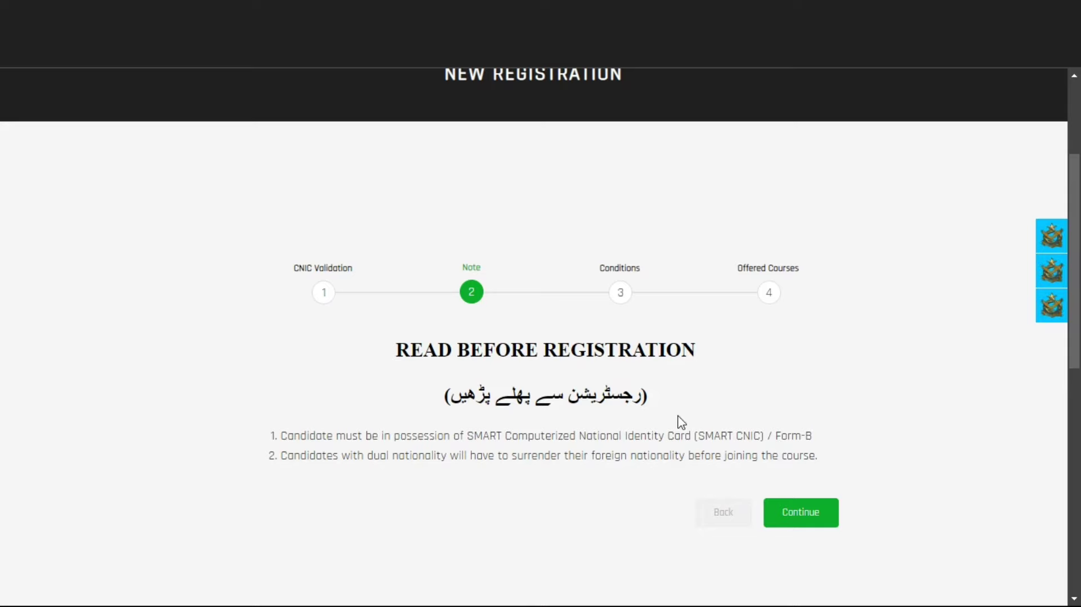
scroll(681, 422, down, 3)
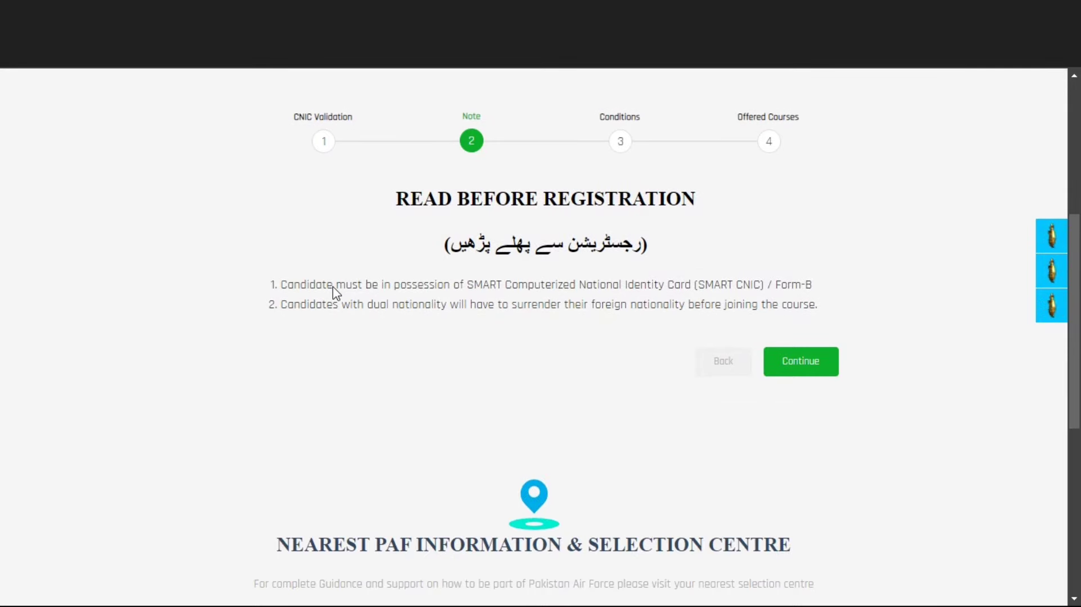
scroll(336, 293, down, 1)
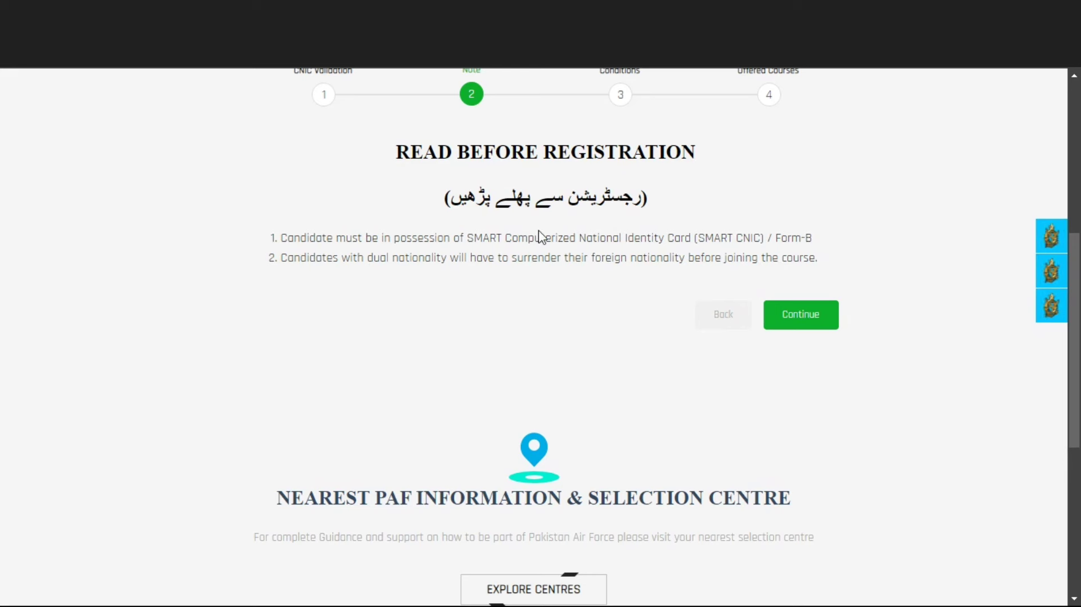
scroll(799, 189, down, 3)
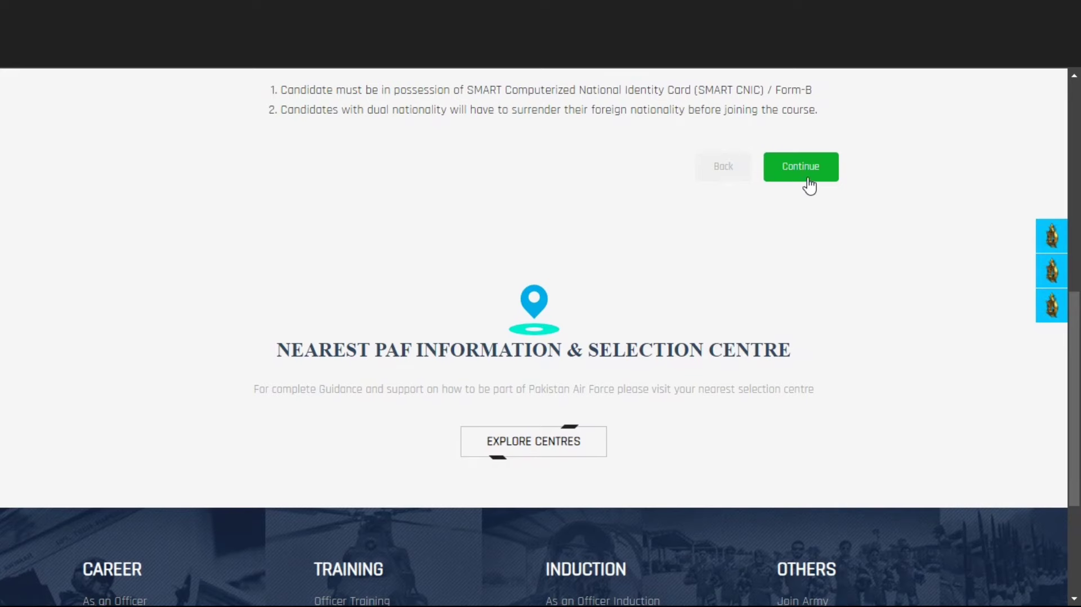
Step: Advance past the Note and eligibility Conditions steps to the offered courses list
click(809, 183)
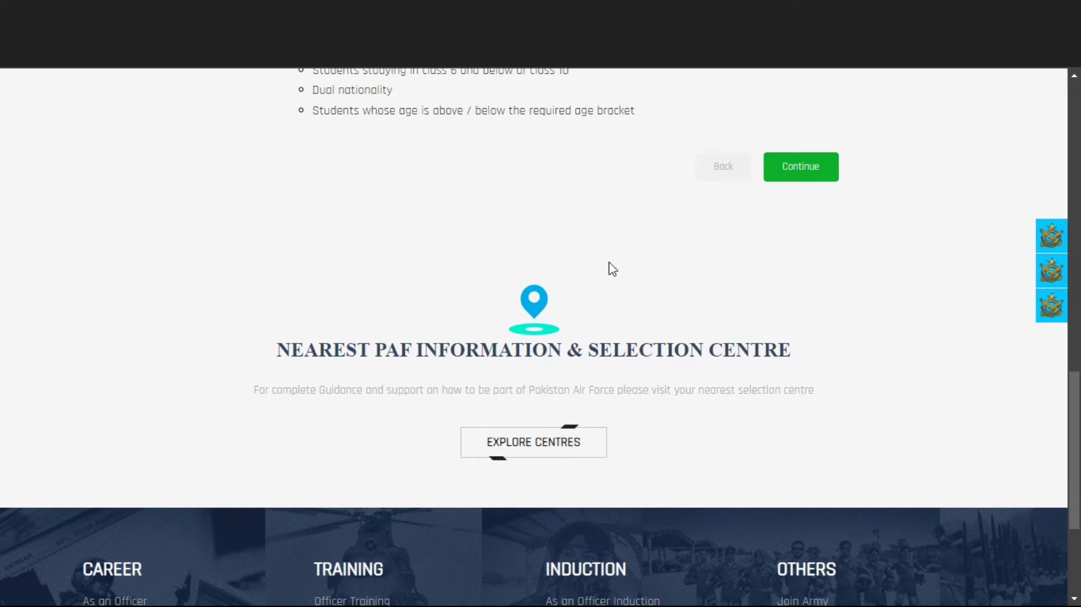
scroll(611, 268, up, 4)
scroll(613, 269, up, 6)
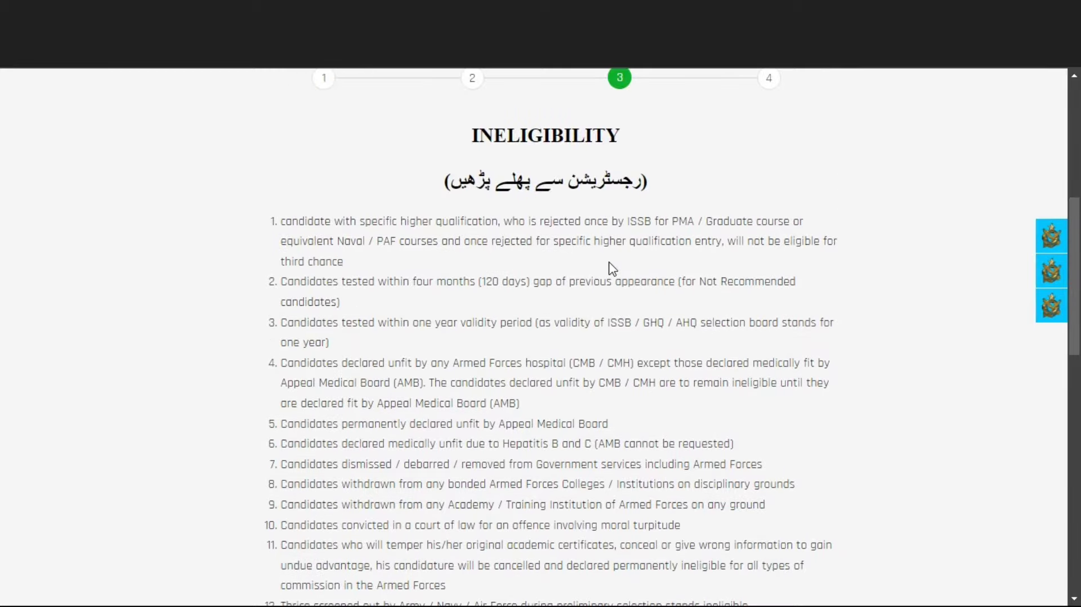
scroll(613, 268, down, 2)
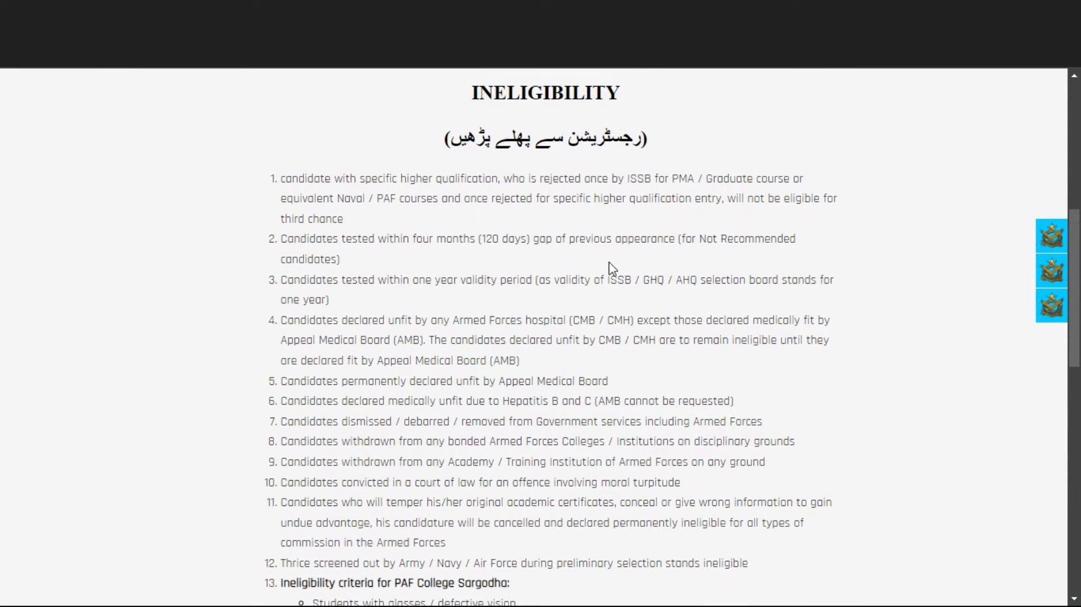
scroll(613, 268, down, 3)
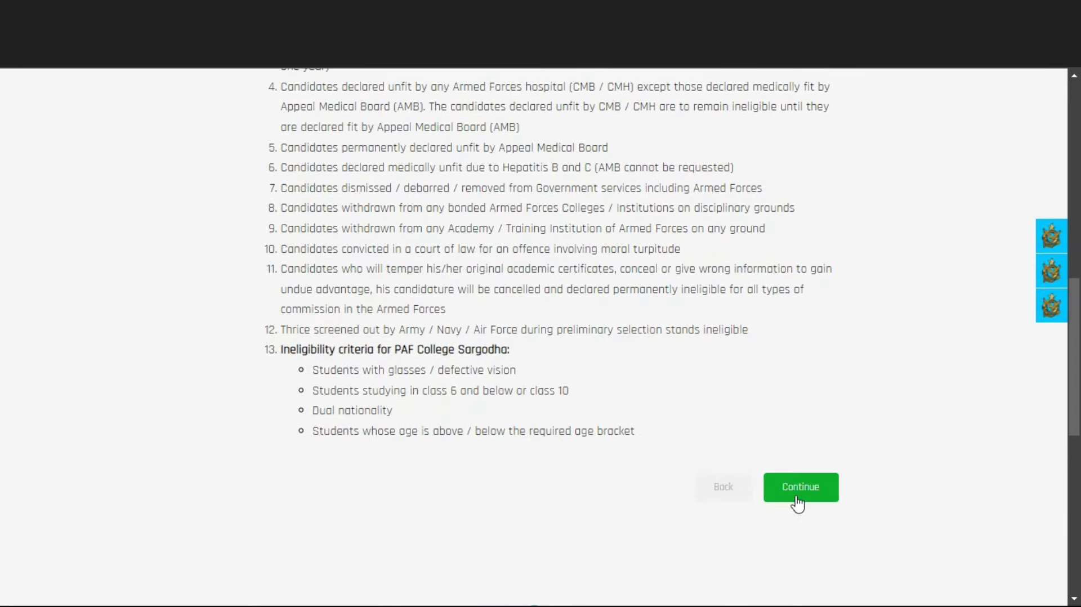
click(799, 487)
Step: Expand the 158 GD (P) course requirements and apply for that course
scroll(524, 333, up, 3)
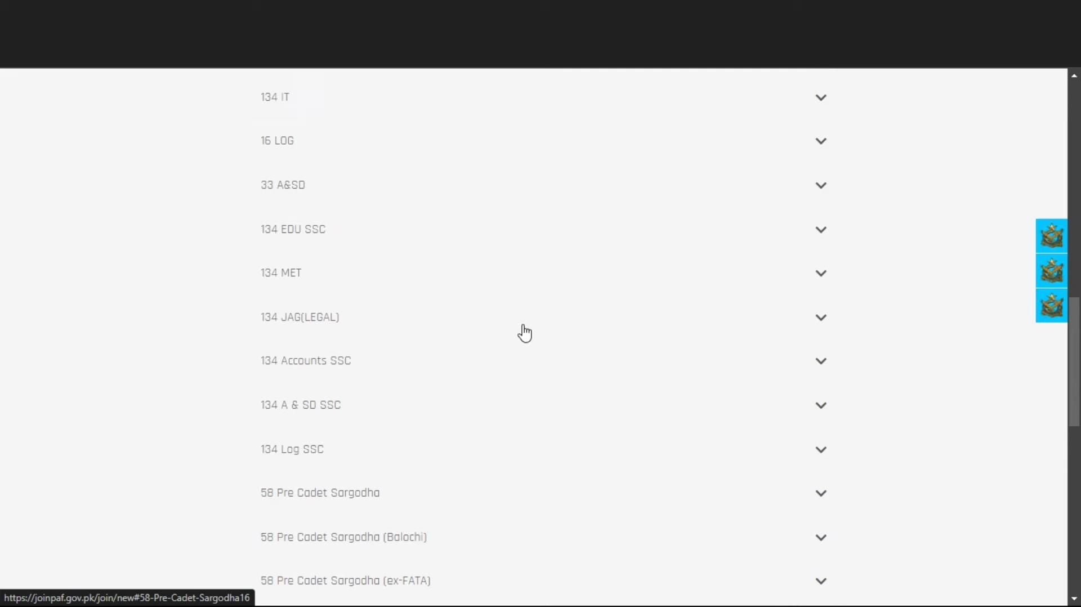
scroll(524, 333, up, 5)
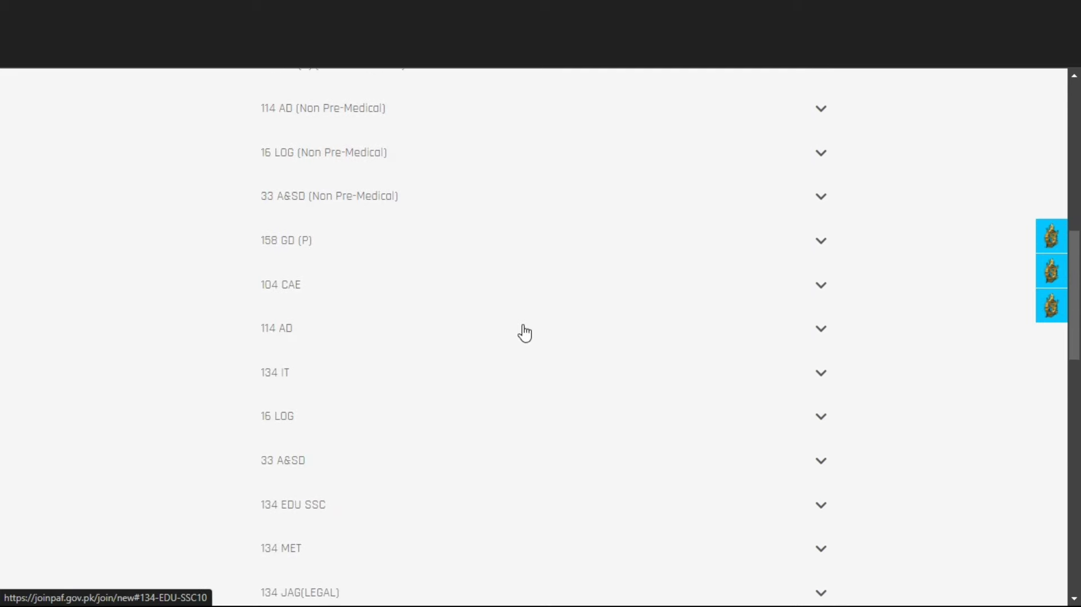
scroll(524, 333, up, 3)
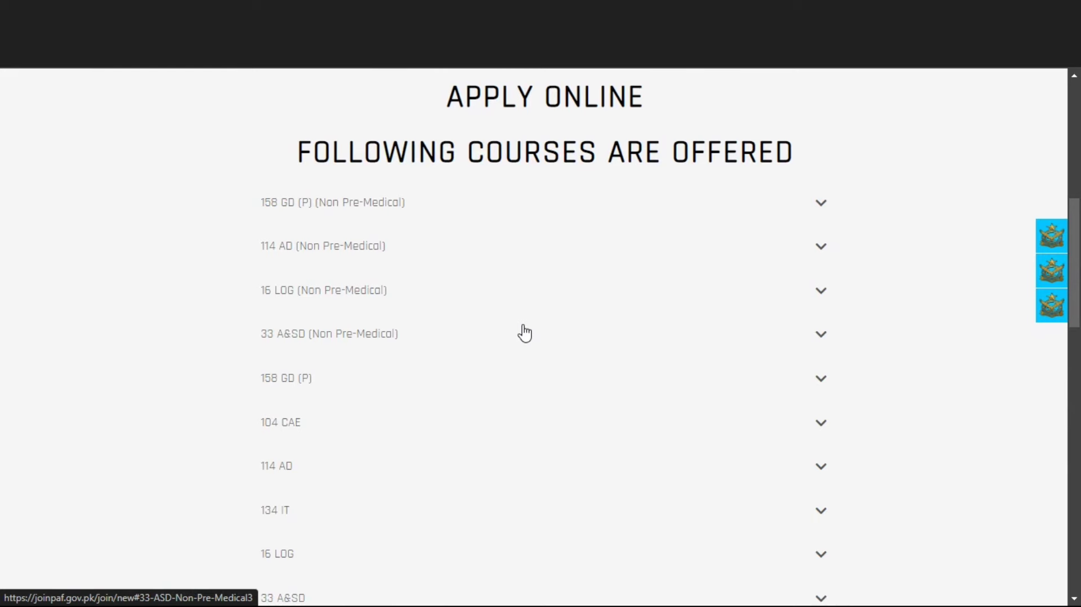
scroll(525, 332, down, 1)
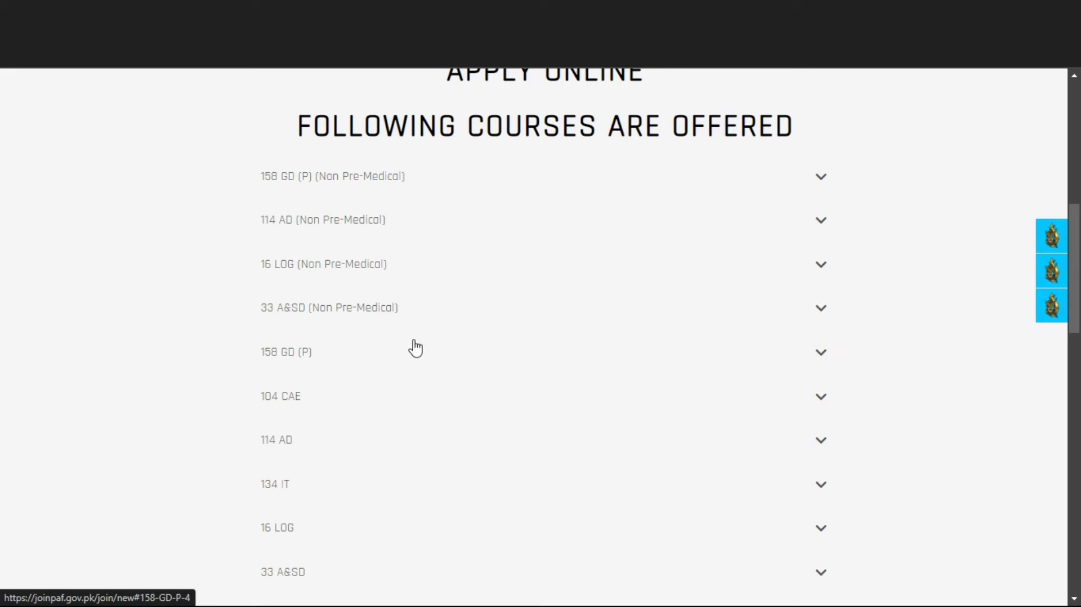
click(383, 359)
scroll(398, 411, down, 3)
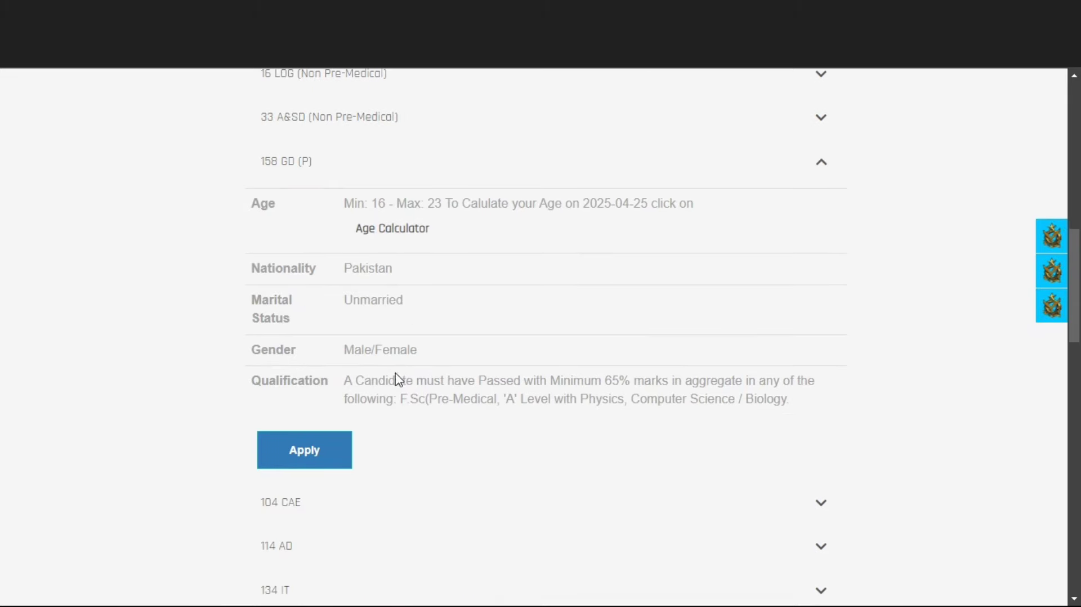
click(330, 459)
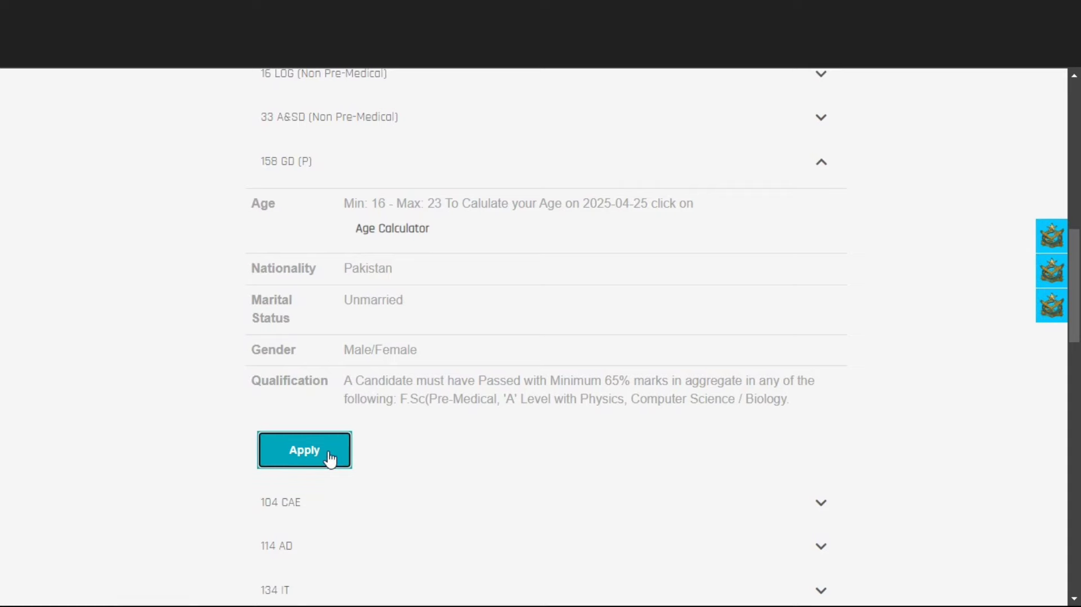
scroll(328, 458, down, 5)
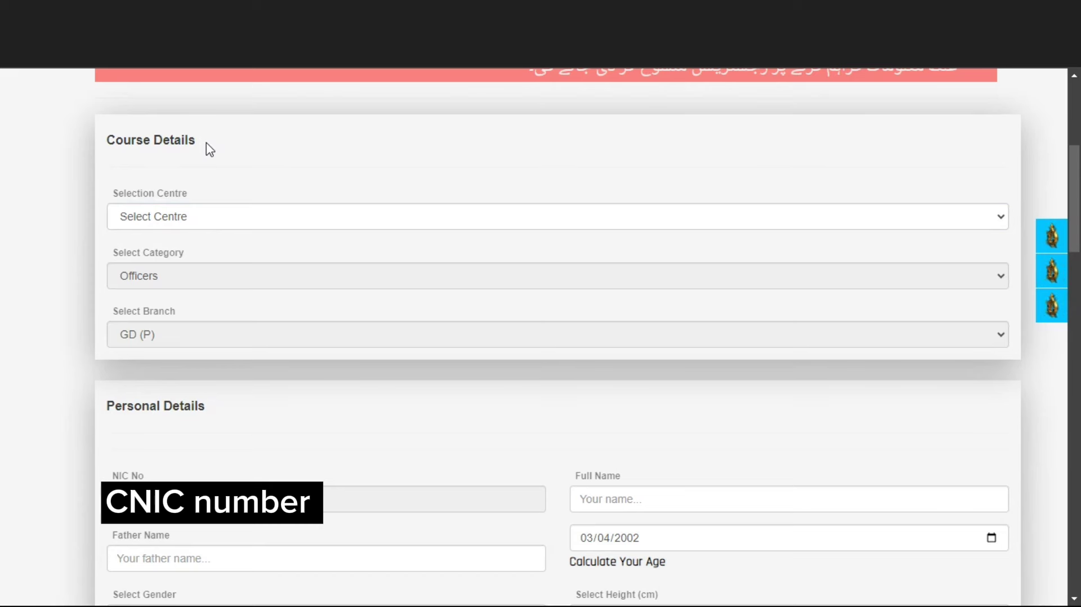
Step: Choose Peshawar as selection centre and enter the applicant's full name and father's name
click(210, 218)
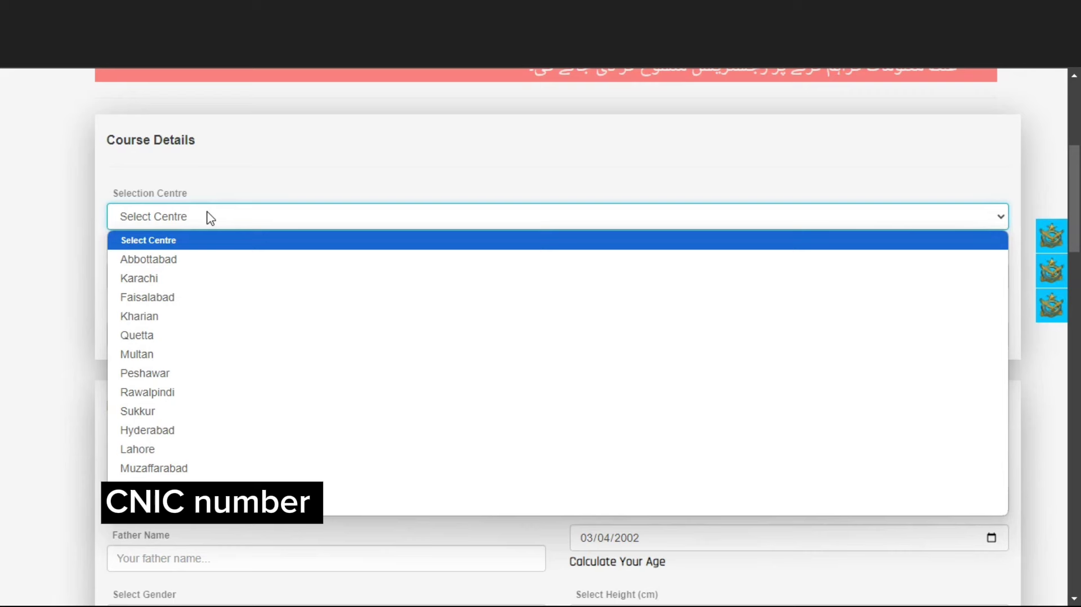
click(145, 373)
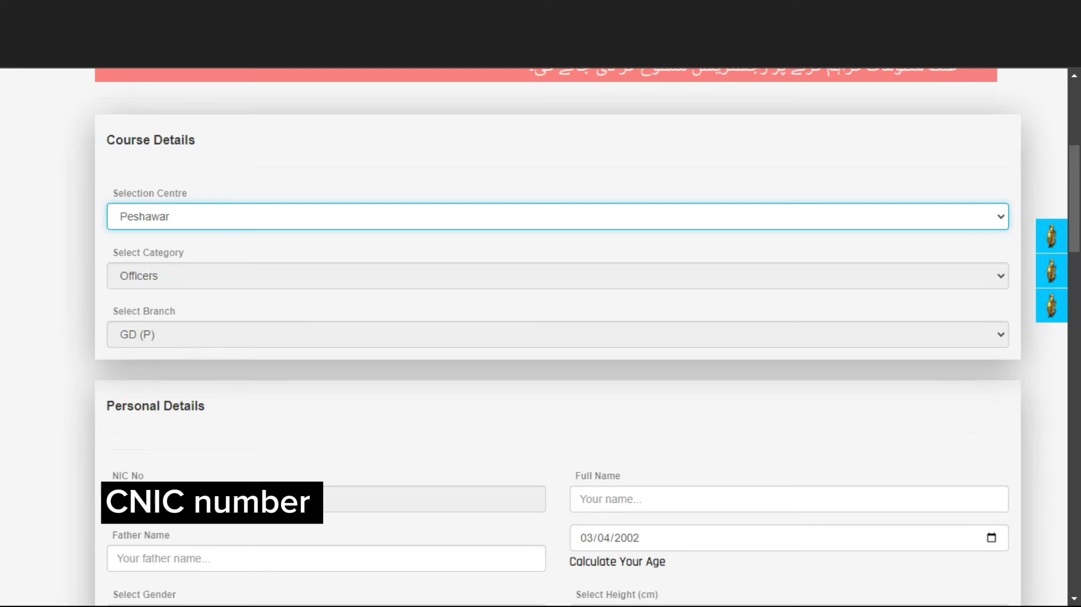
click(648, 495)
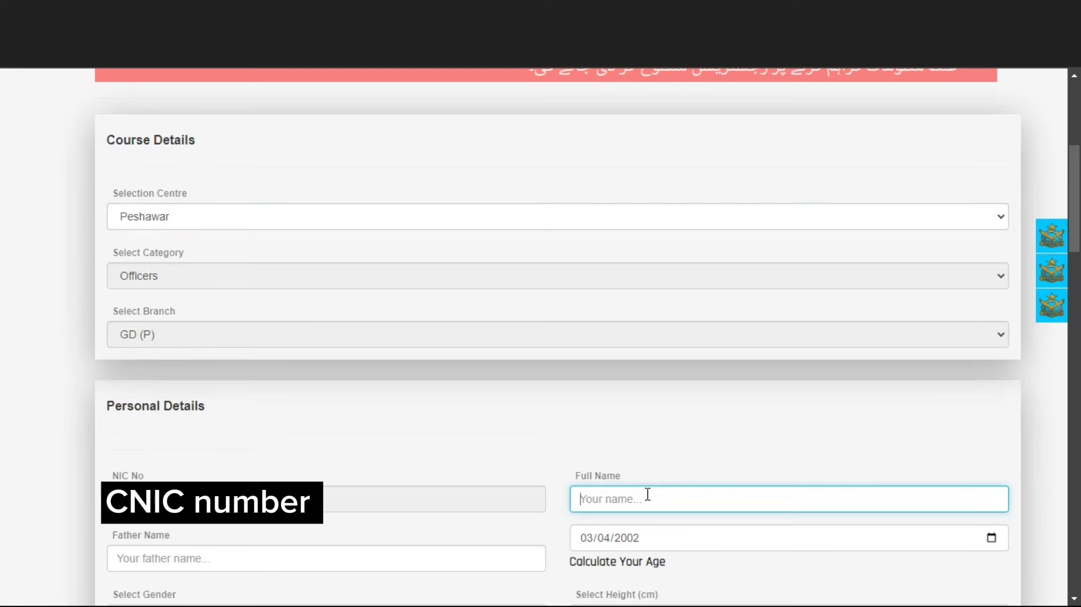
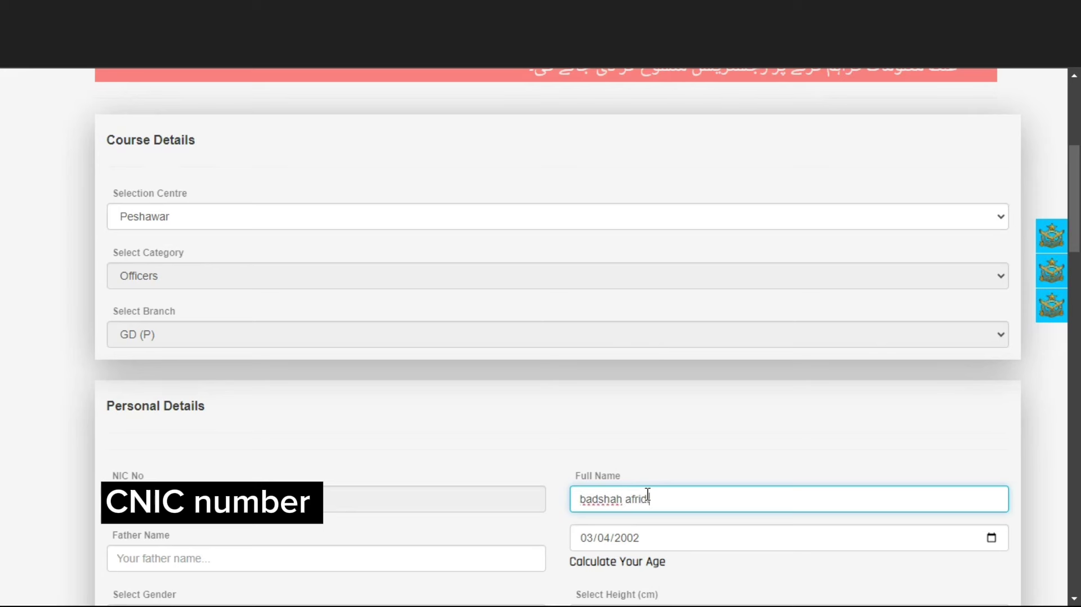
click(205, 563)
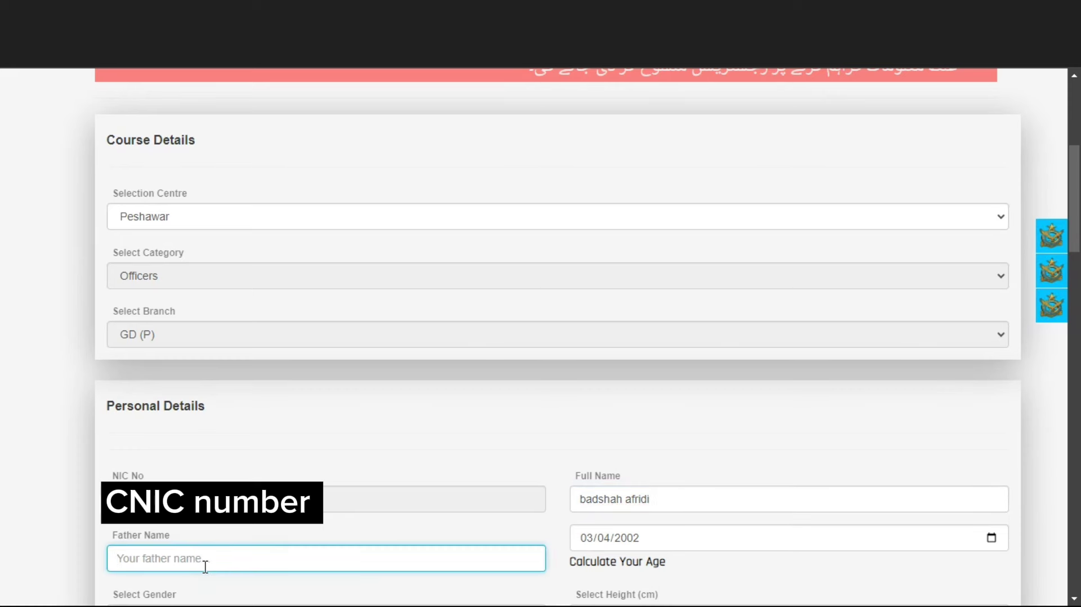
text(afridi)
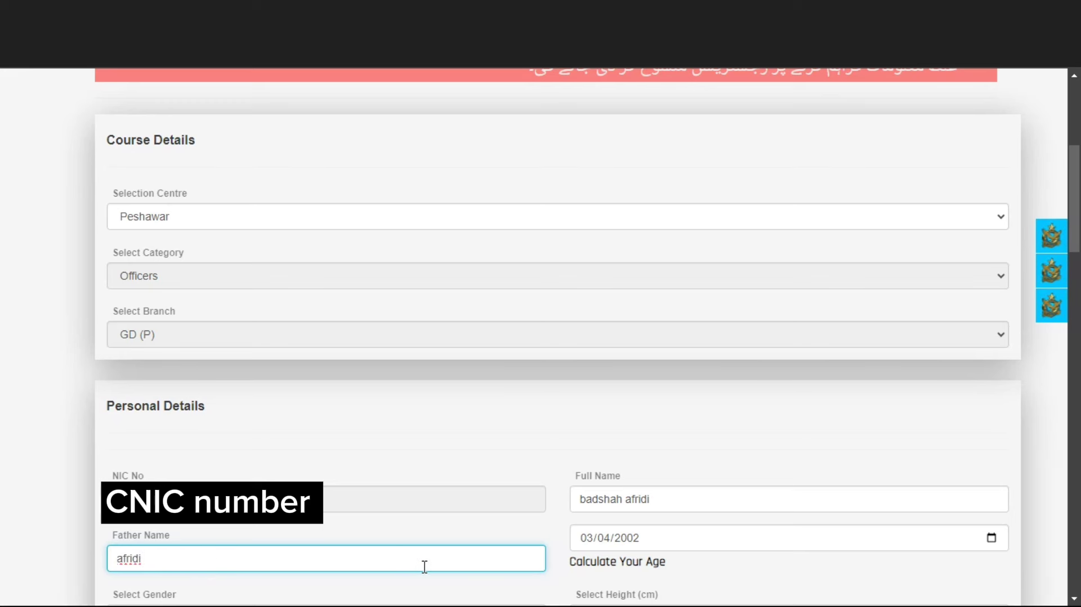
Step: Edit the month and year of the date of birth
click(653, 544)
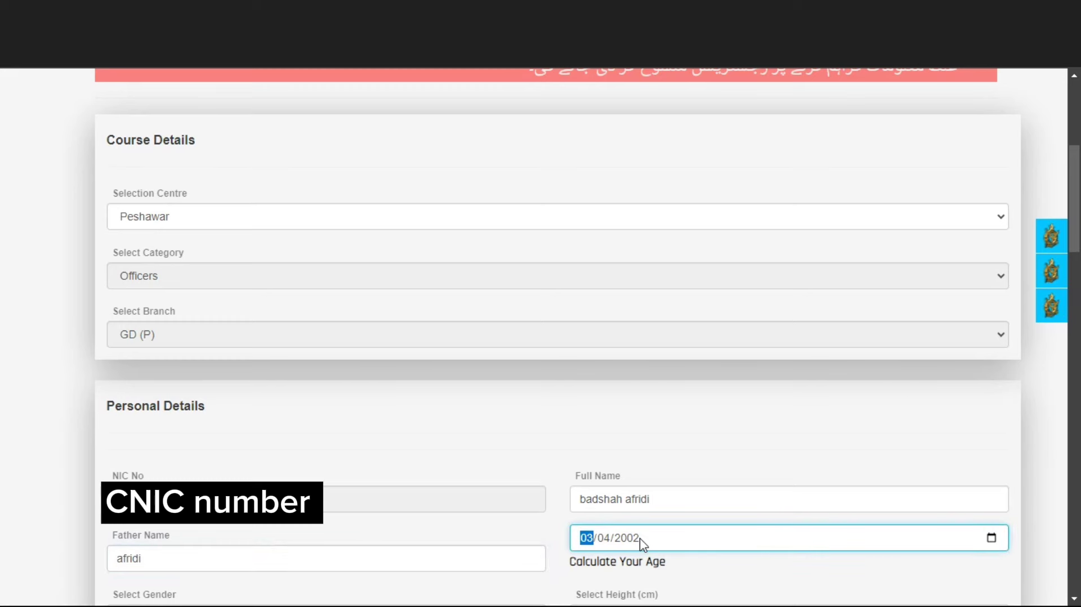
click(641, 542)
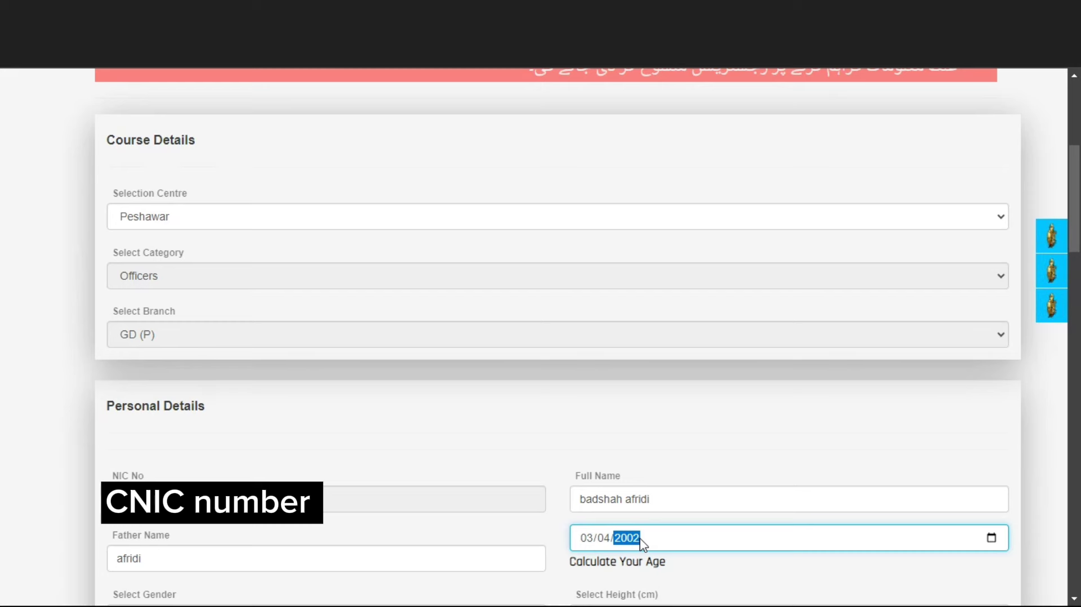
scroll(461, 340, down, 9)
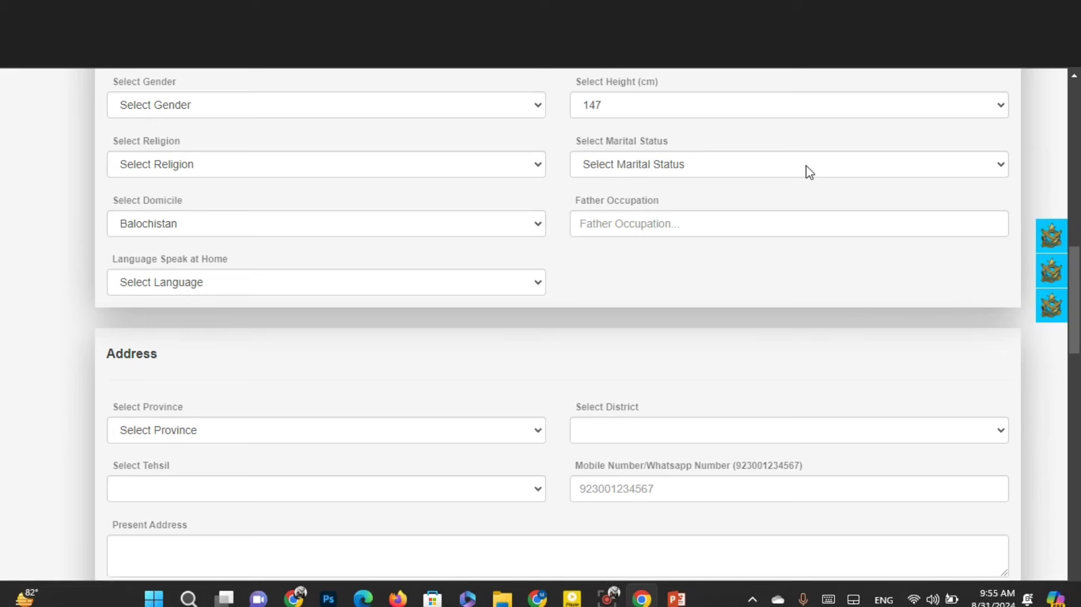
Step: Set the domicile province to Punjab and move to the father's occupation field
click(218, 234)
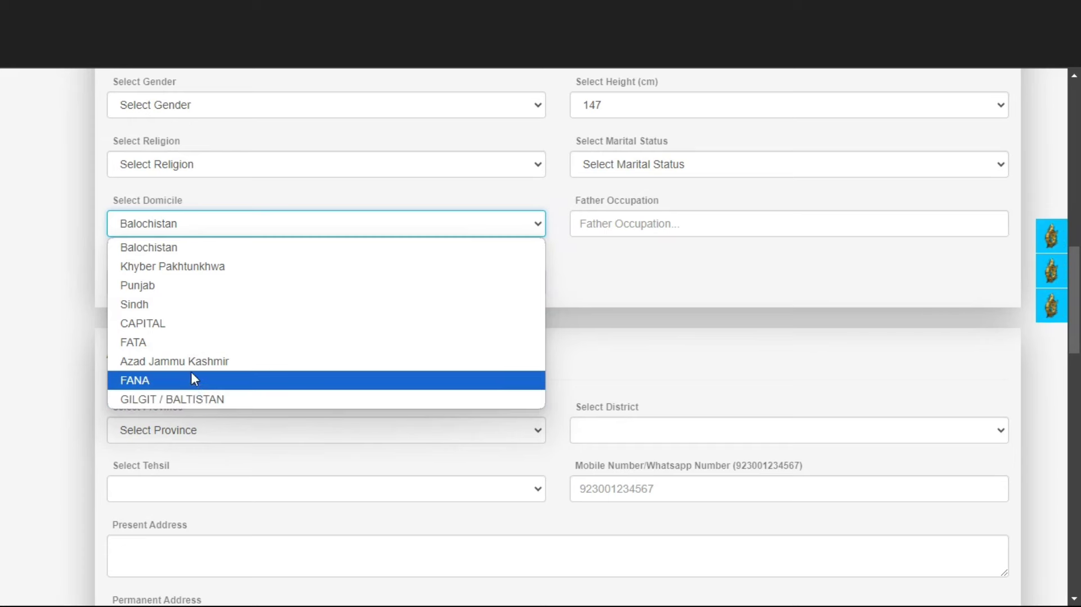
click(176, 290)
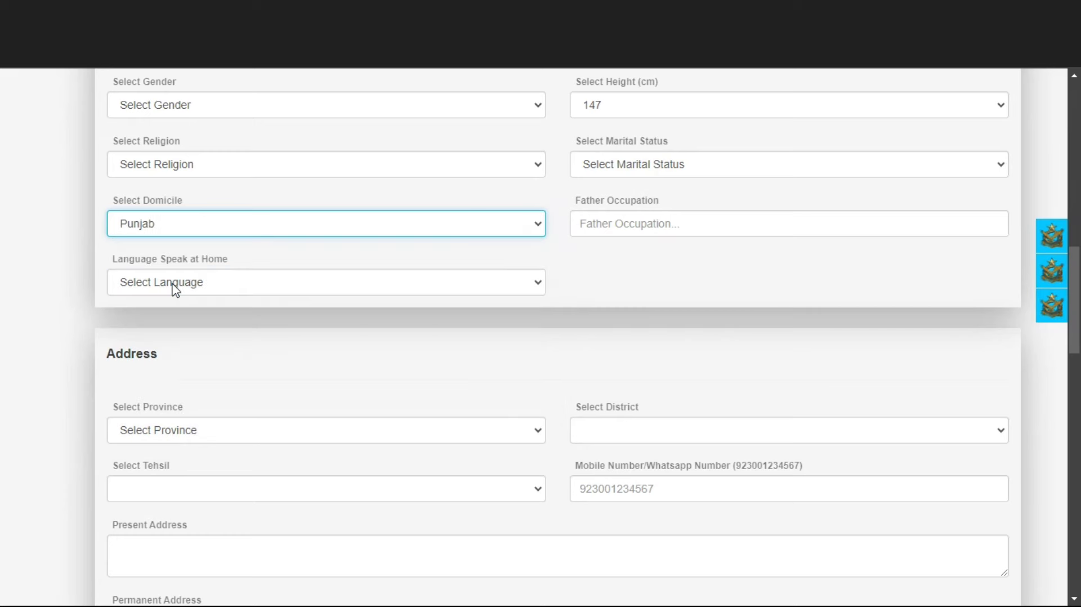
click(618, 234)
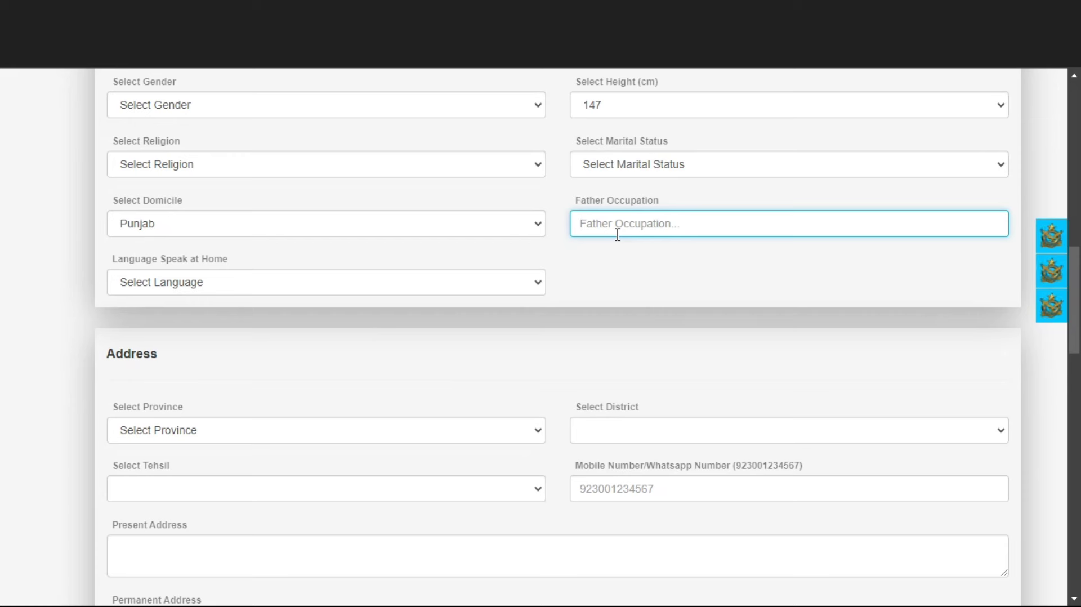
Step: Choose Pashto as the language spoken at home
click(319, 284)
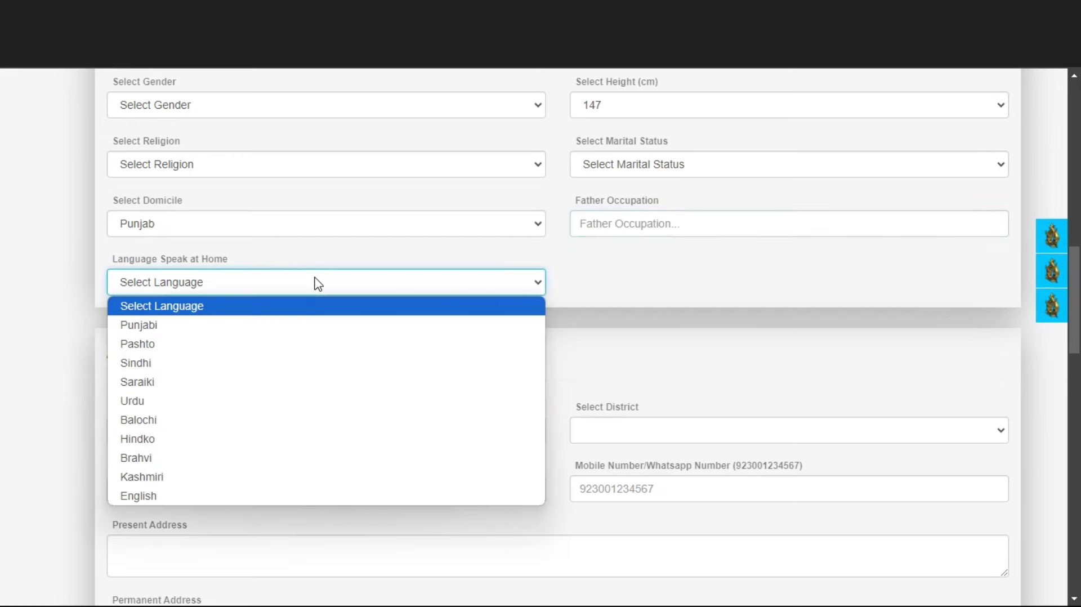
click(278, 344)
scroll(277, 348, down, 2)
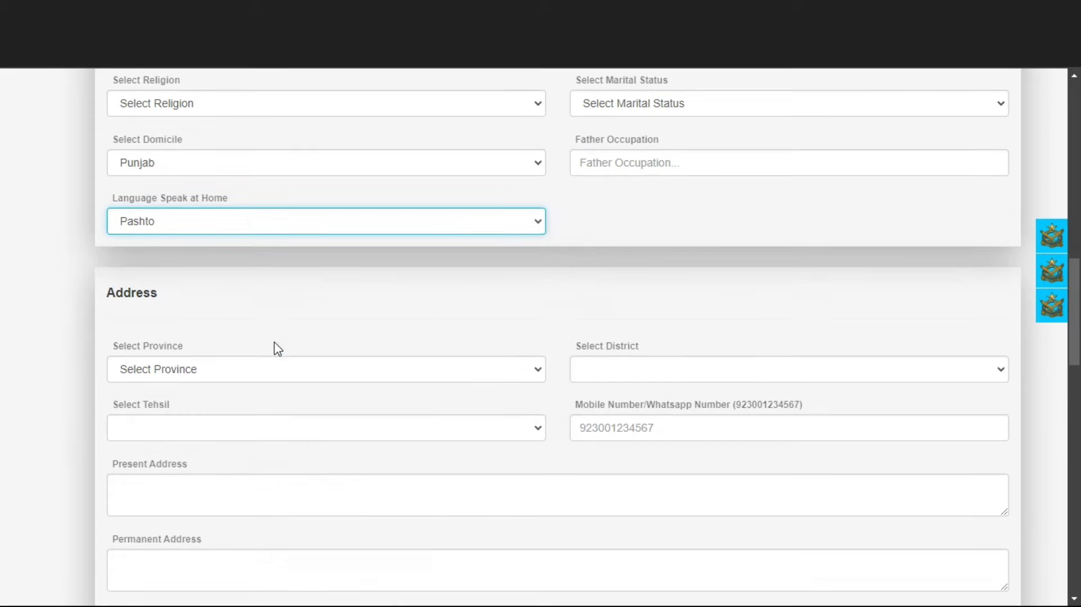
scroll(278, 349, down, 1)
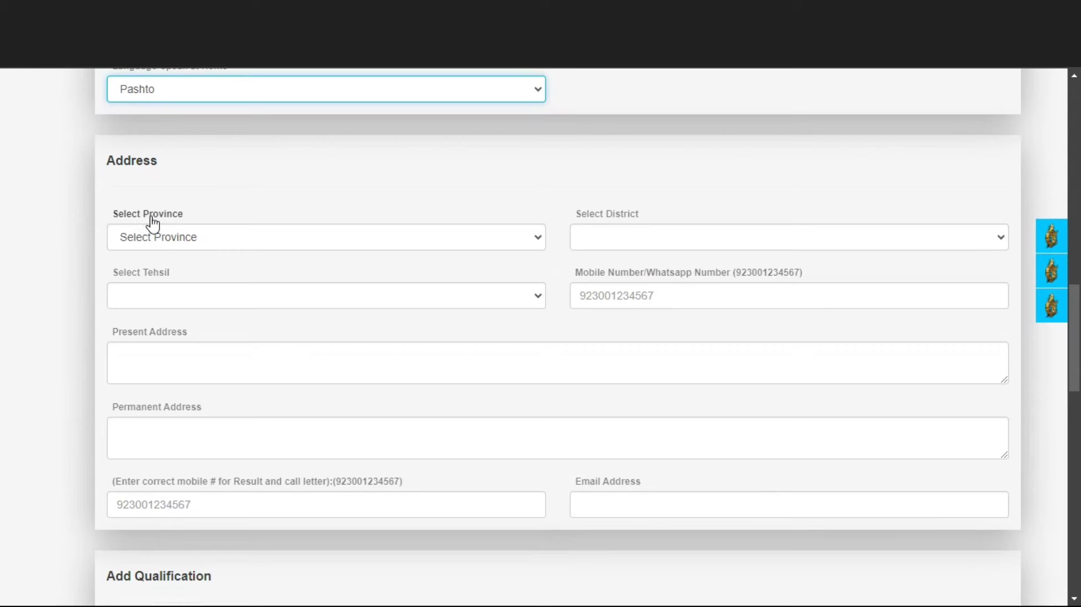
Step: Set the address to province Khyber Pakhtunkhwa, district Kohat and tehsil Kohat
click(213, 243)
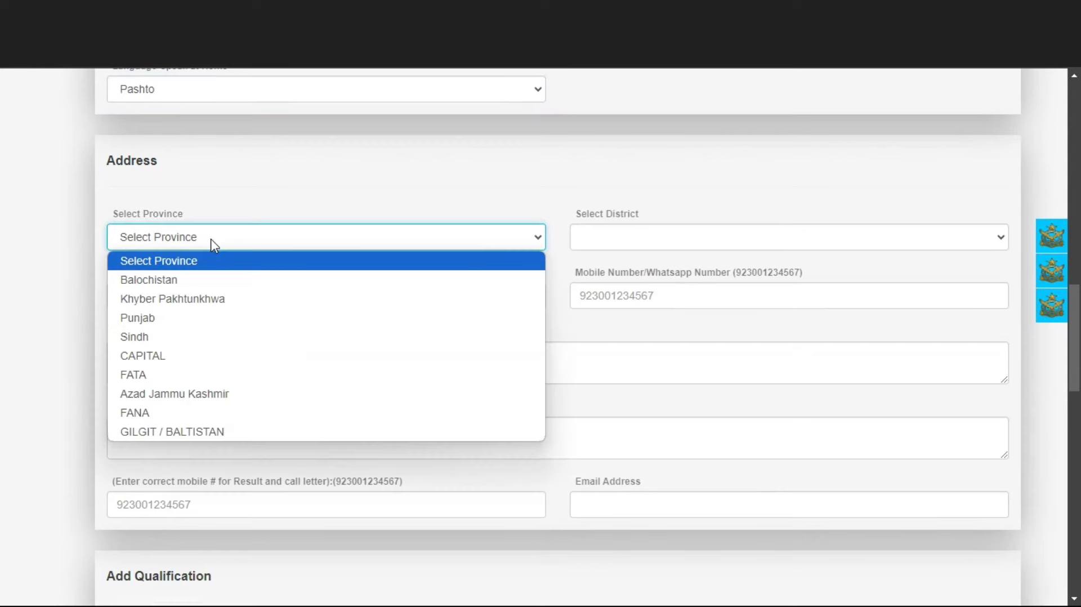
click(208, 299)
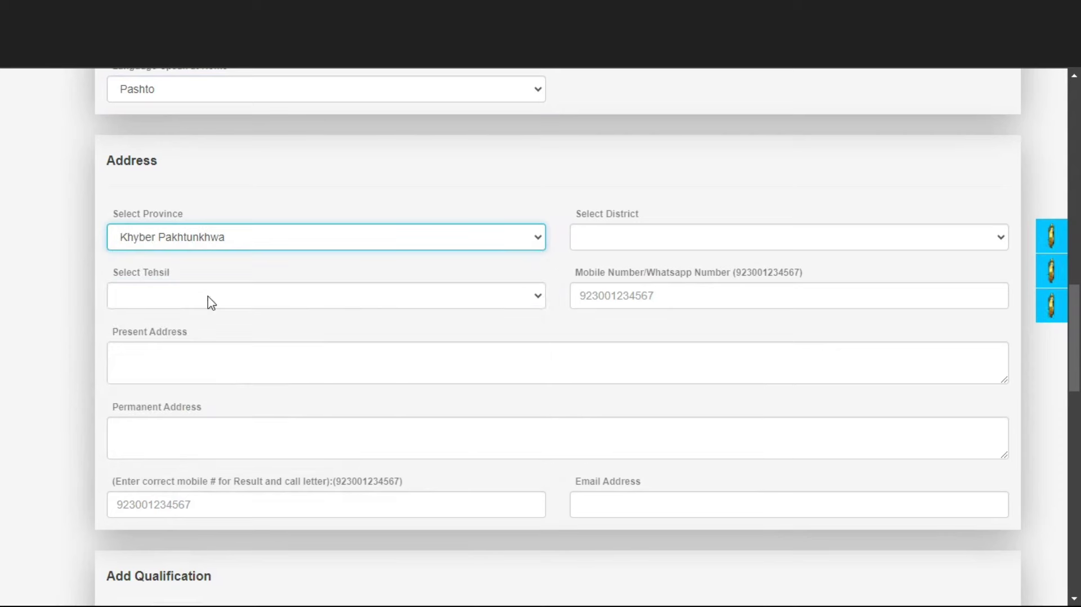
click(628, 231)
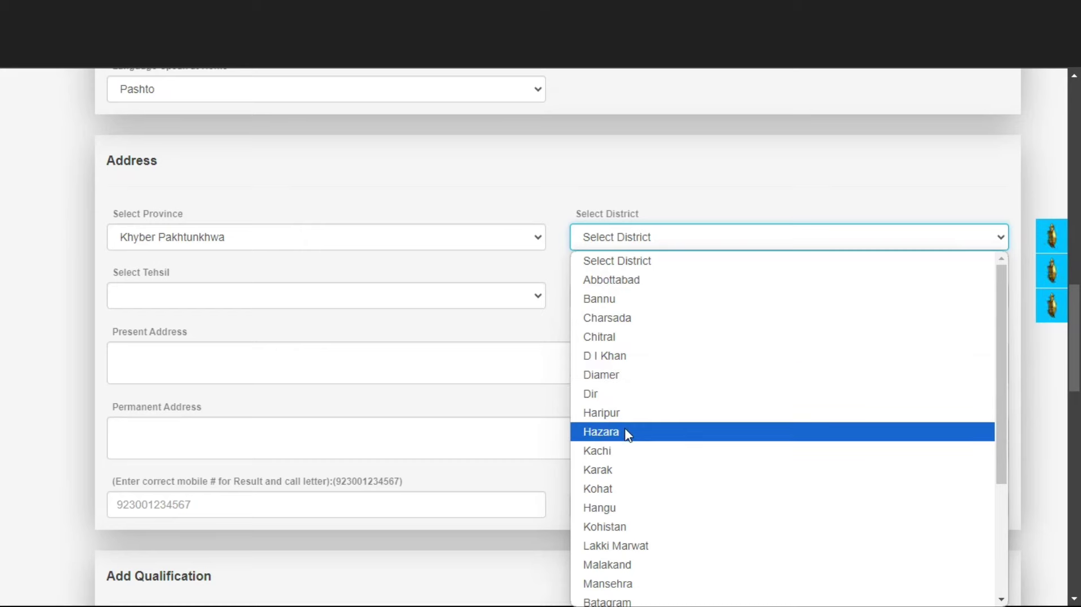
click(626, 493)
click(299, 296)
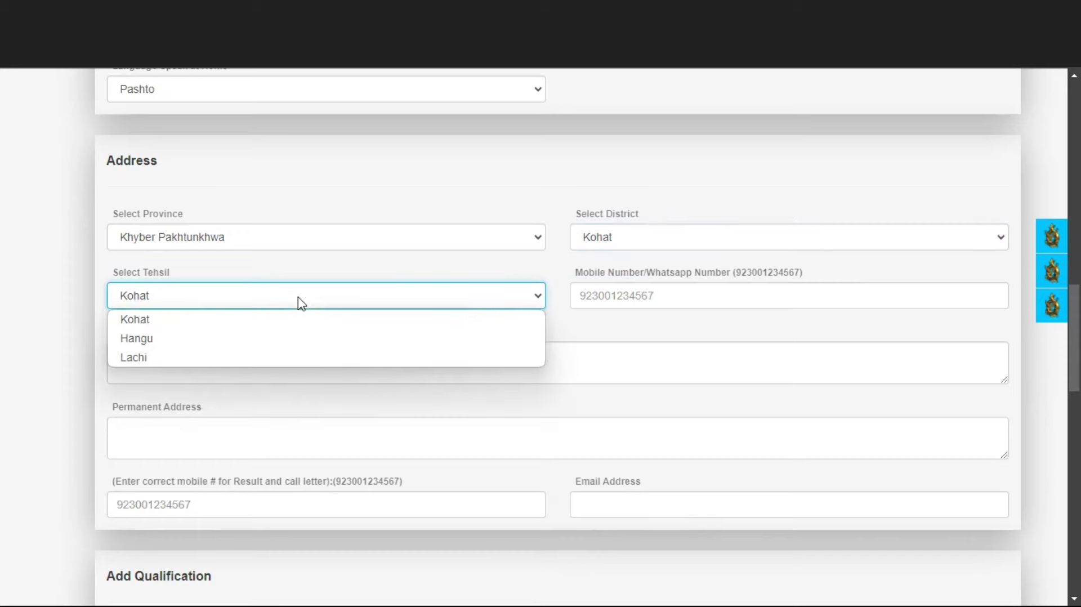
click(292, 322)
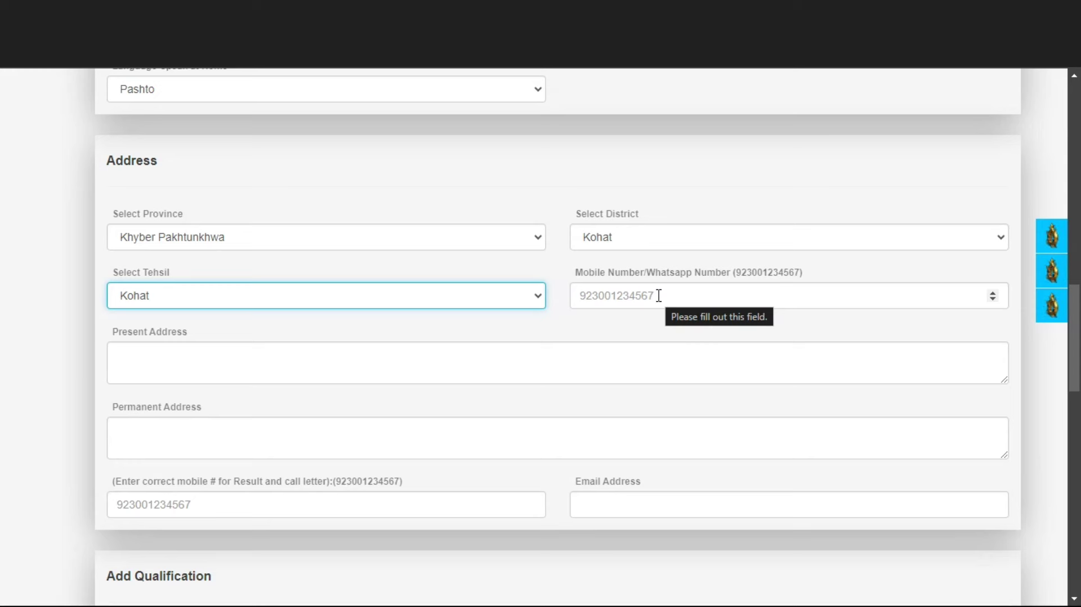
Step: Step through the present address, permanent address, result mobile number and e-mail fields
click(331, 375)
scroll(330, 376, down, 1)
click(330, 375)
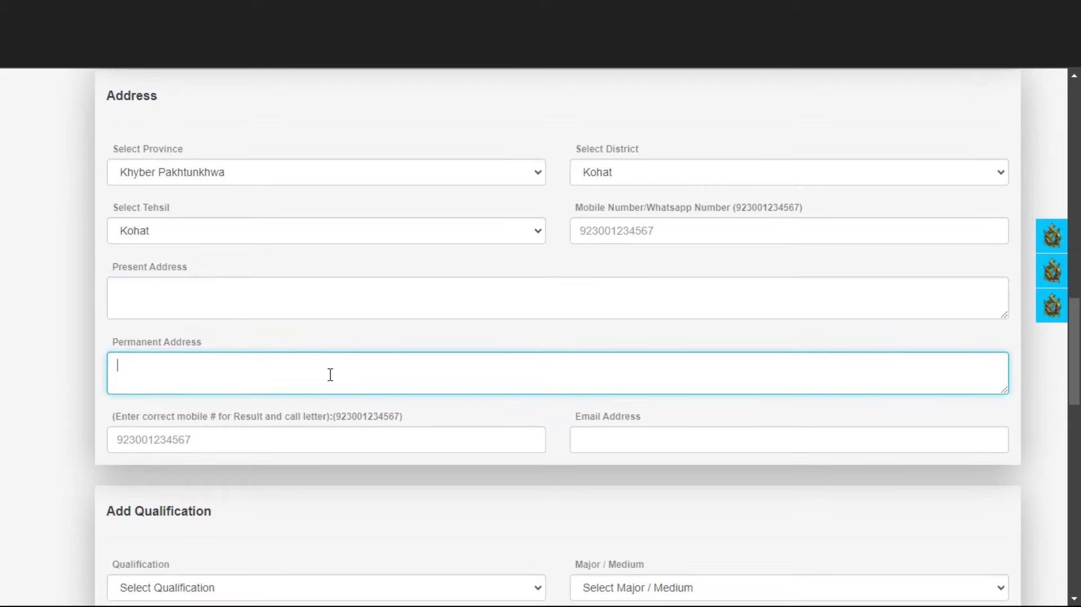
scroll(330, 374, down, 2)
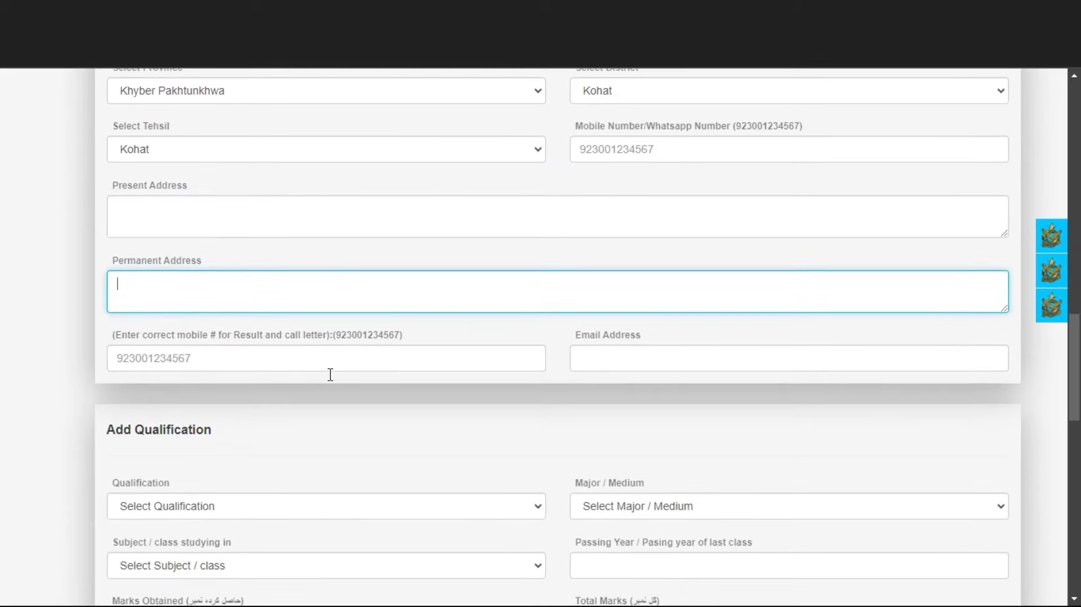
click(218, 351)
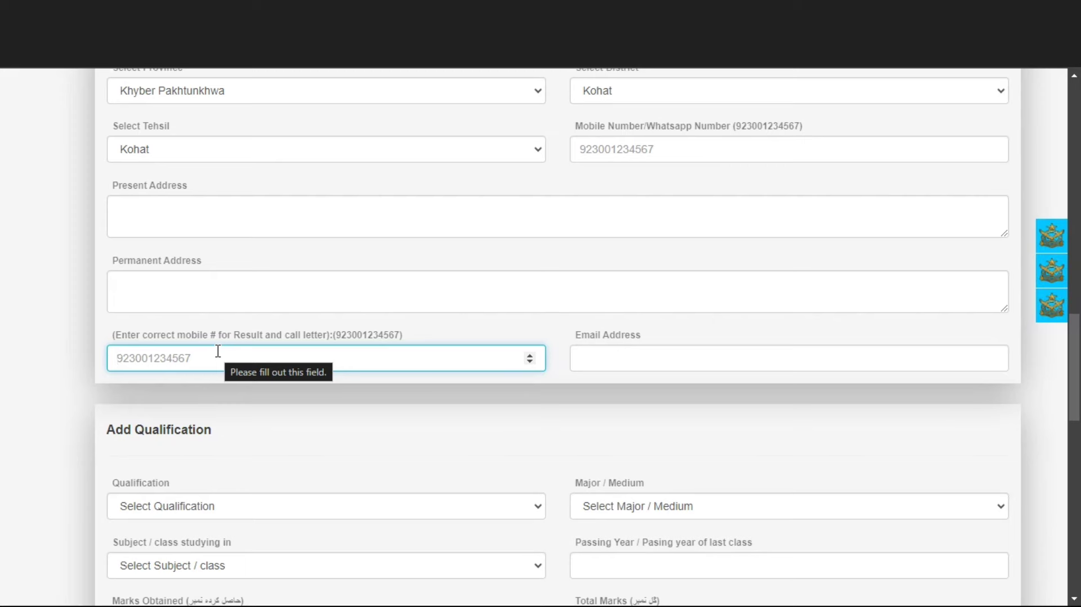
scroll(218, 351, down, 1)
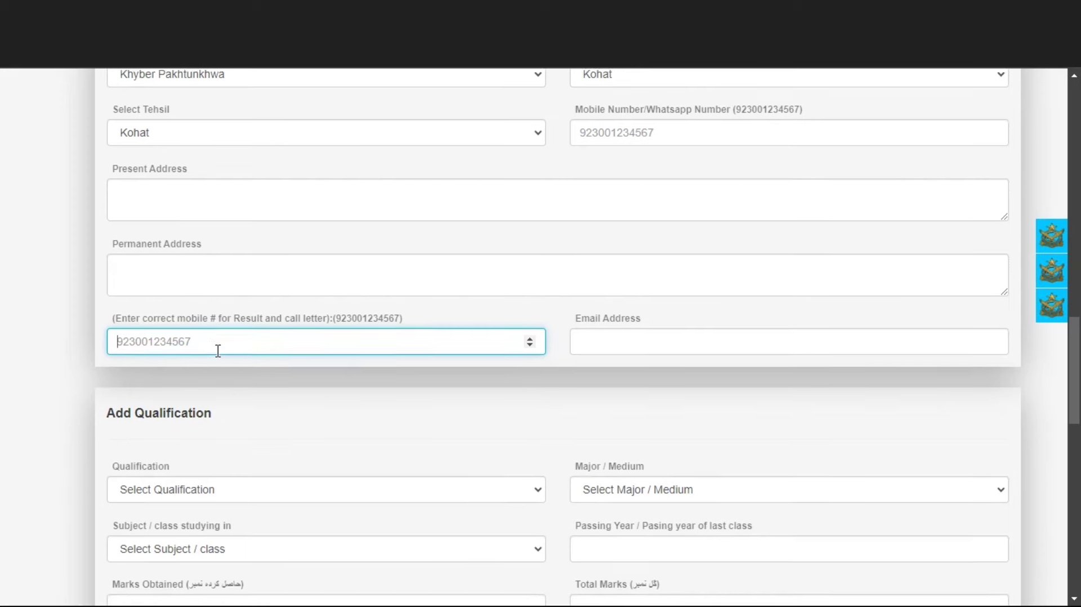
click(626, 346)
scroll(627, 347, down, 4)
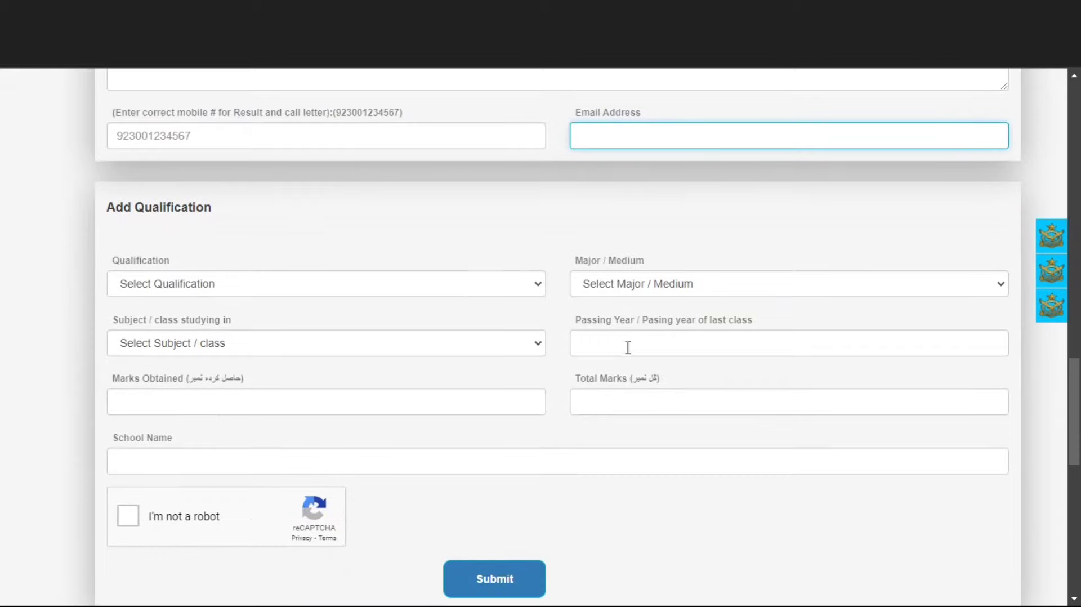
Step: Select FSC as the qualification and step through the major, subject, passing year and marks fields
click(396, 233)
double_click(198, 231)
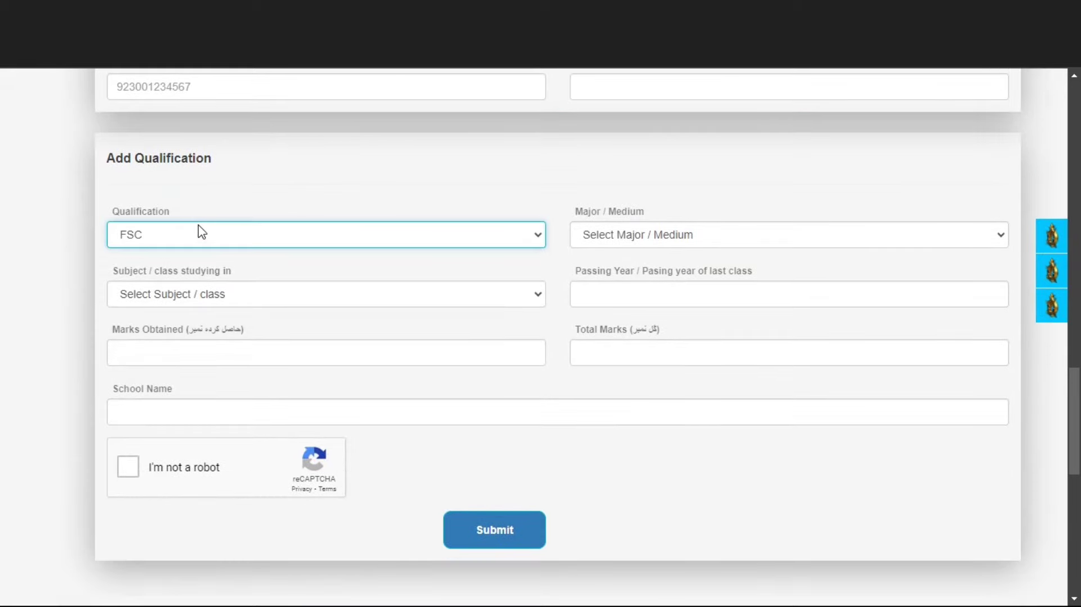
click(594, 237)
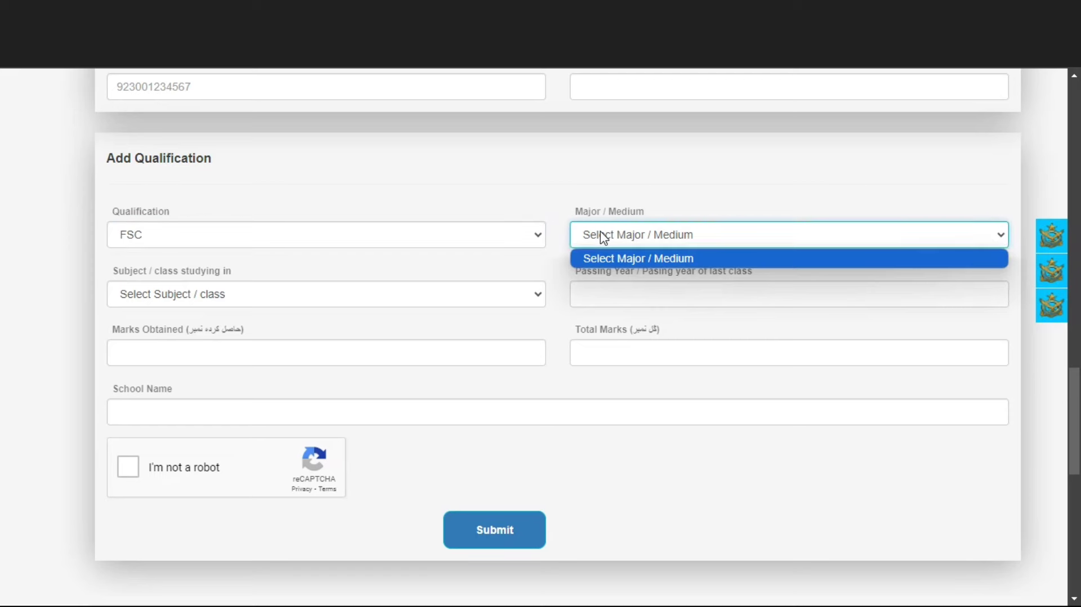
click(601, 235)
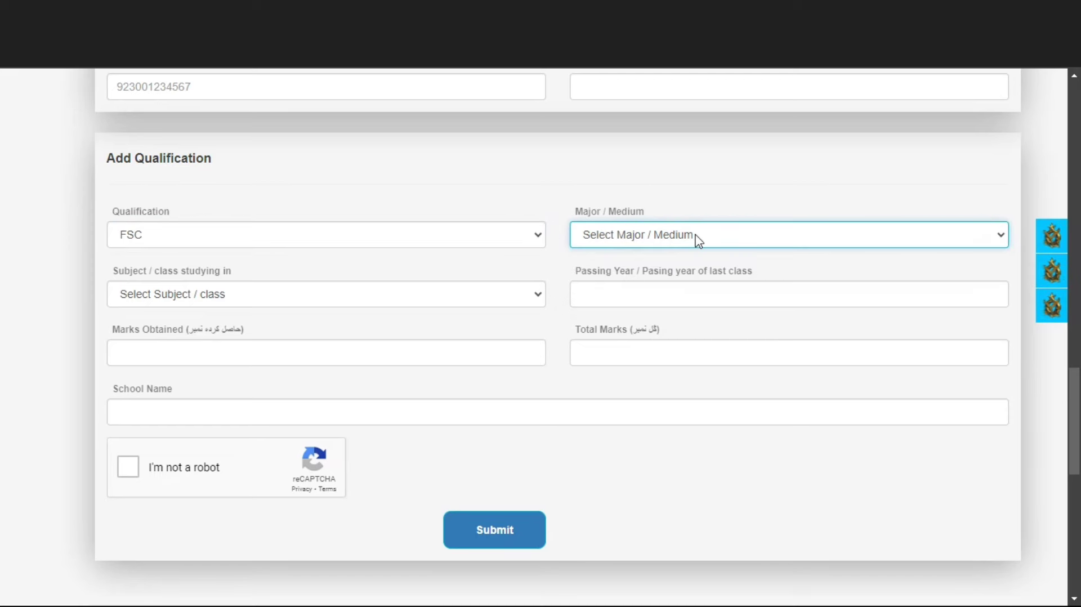
click(834, 246)
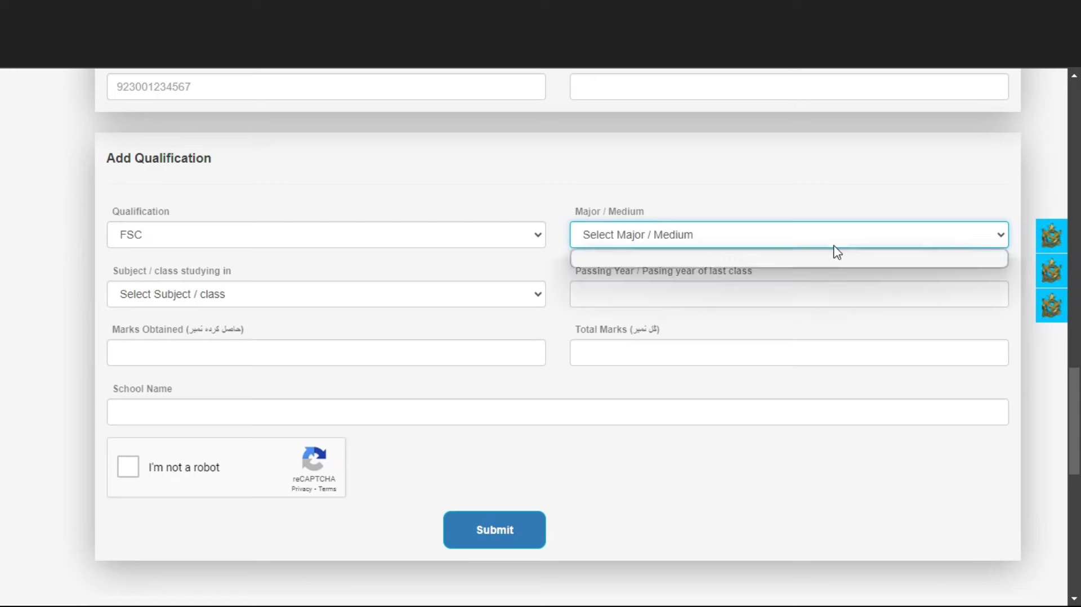
click(293, 302)
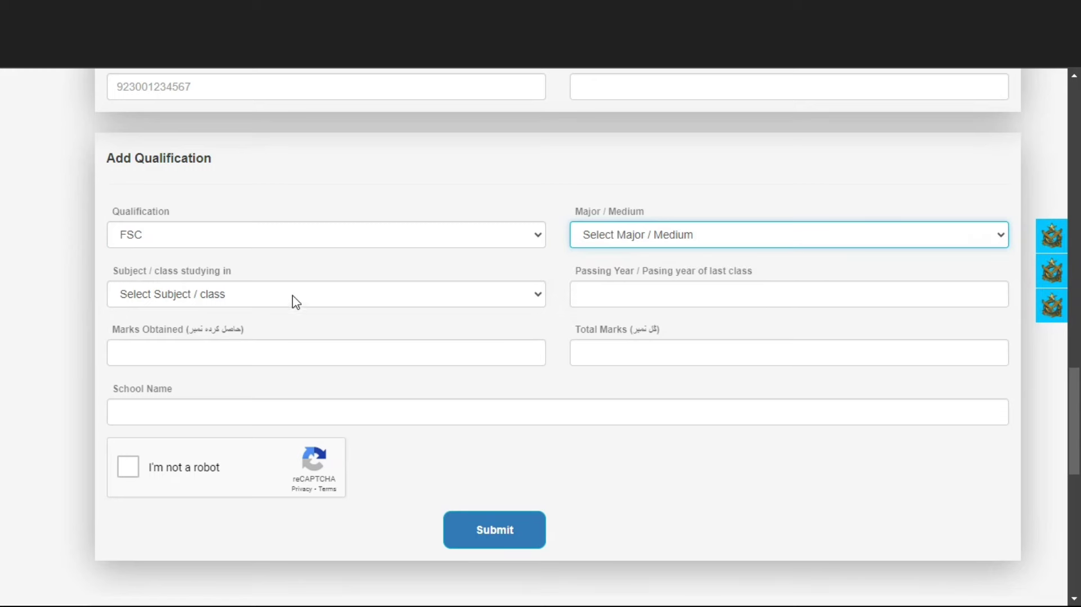
click(292, 295)
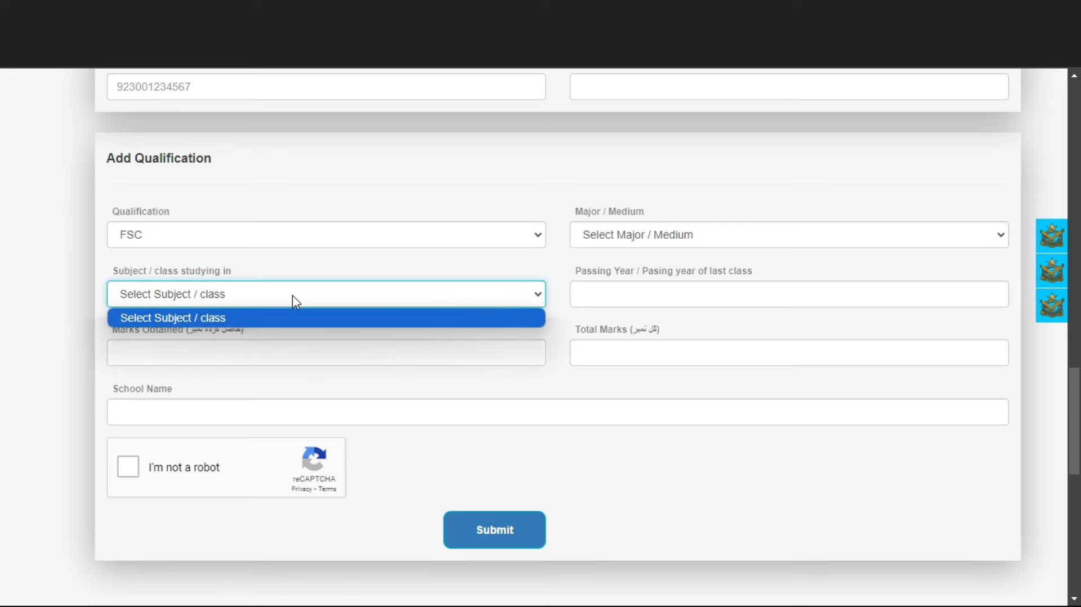
click(653, 292)
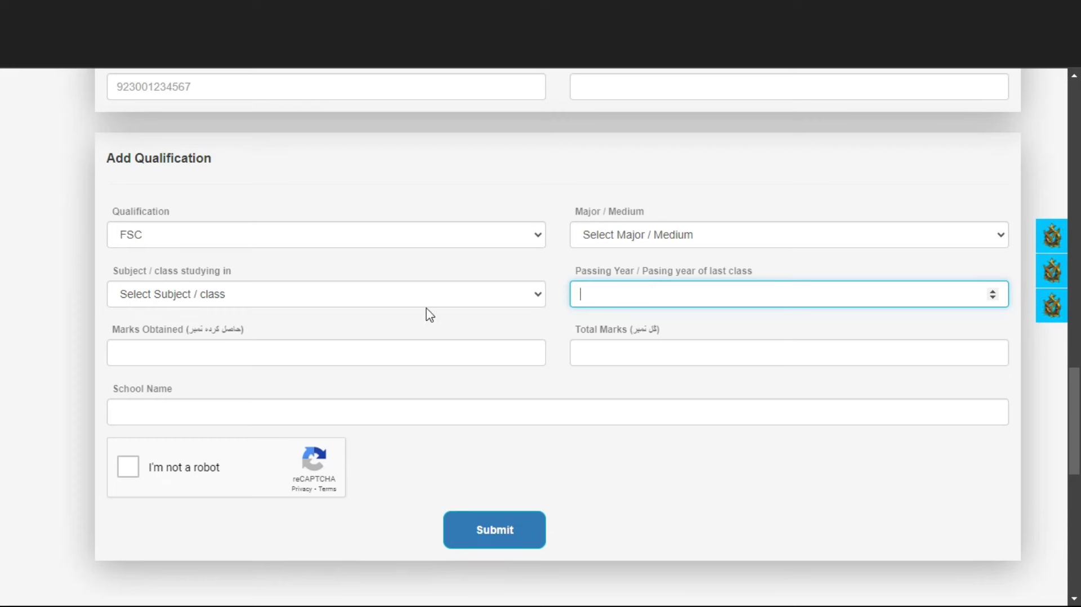
click(352, 345)
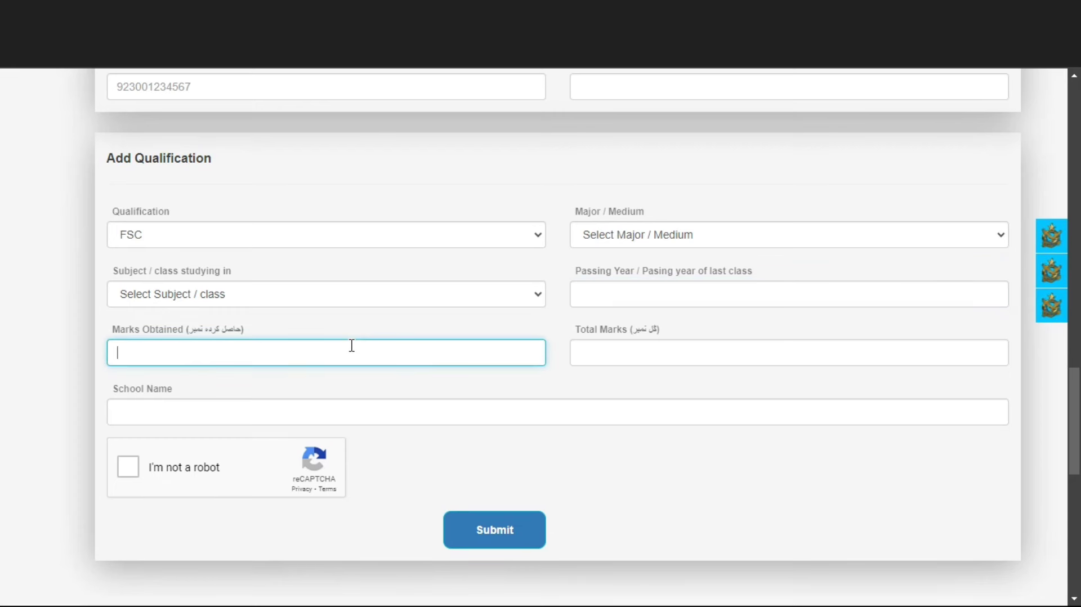
click(605, 359)
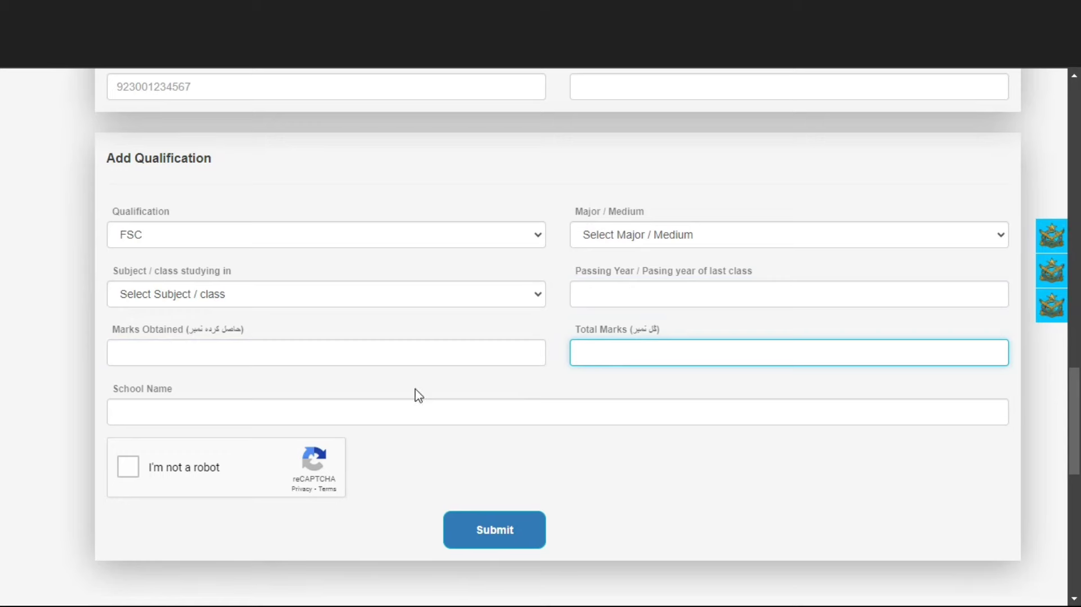
click(411, 406)
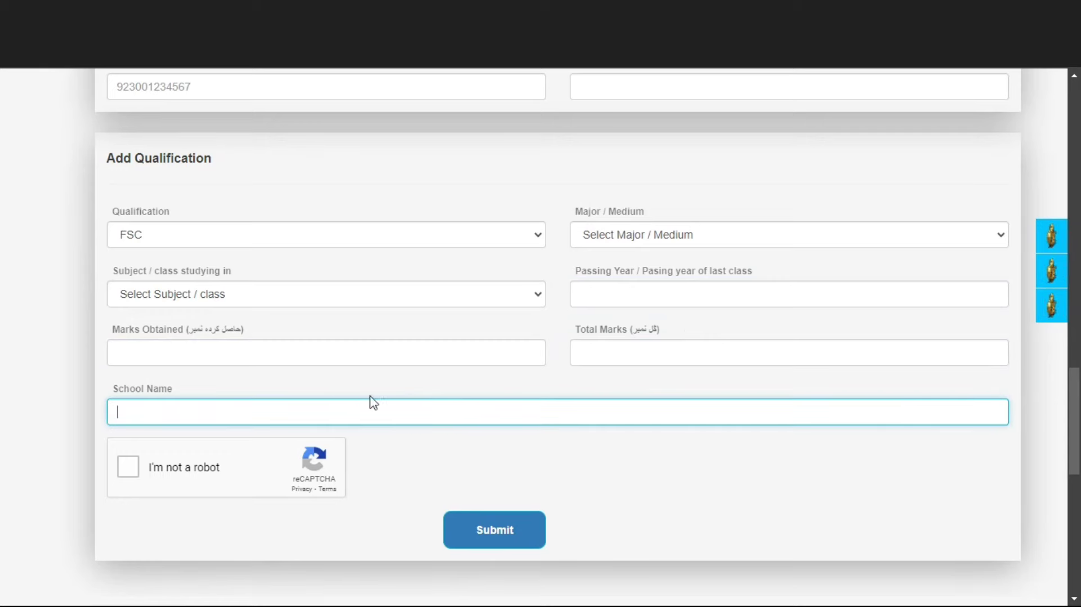
Step: Enter 498 marks obtained out of 510 total, complete the reCAPTCHA and submit the form
click(333, 361)
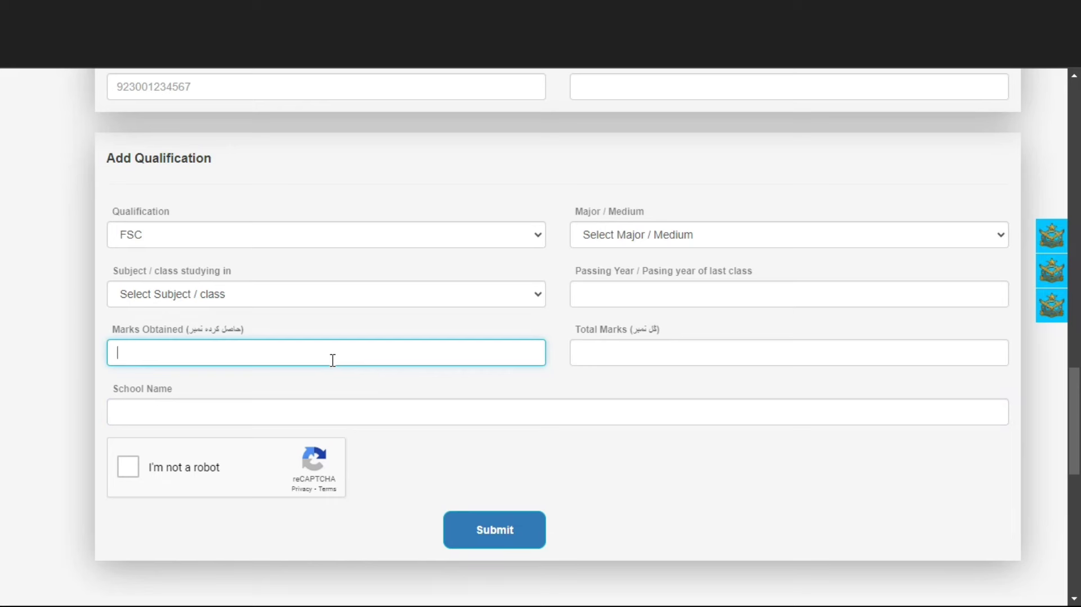
text(498)
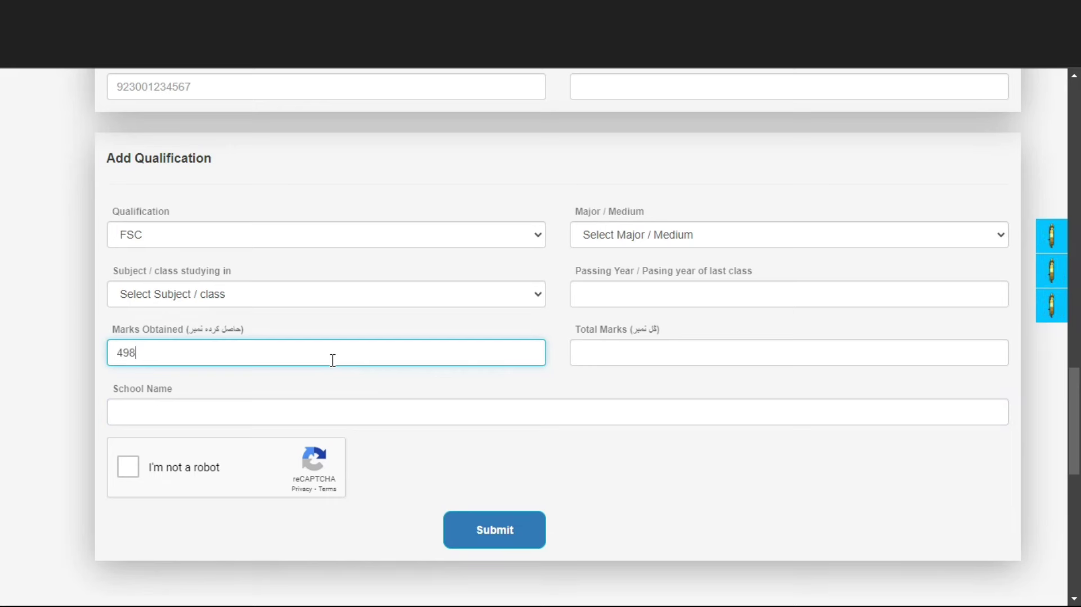
click(600, 348)
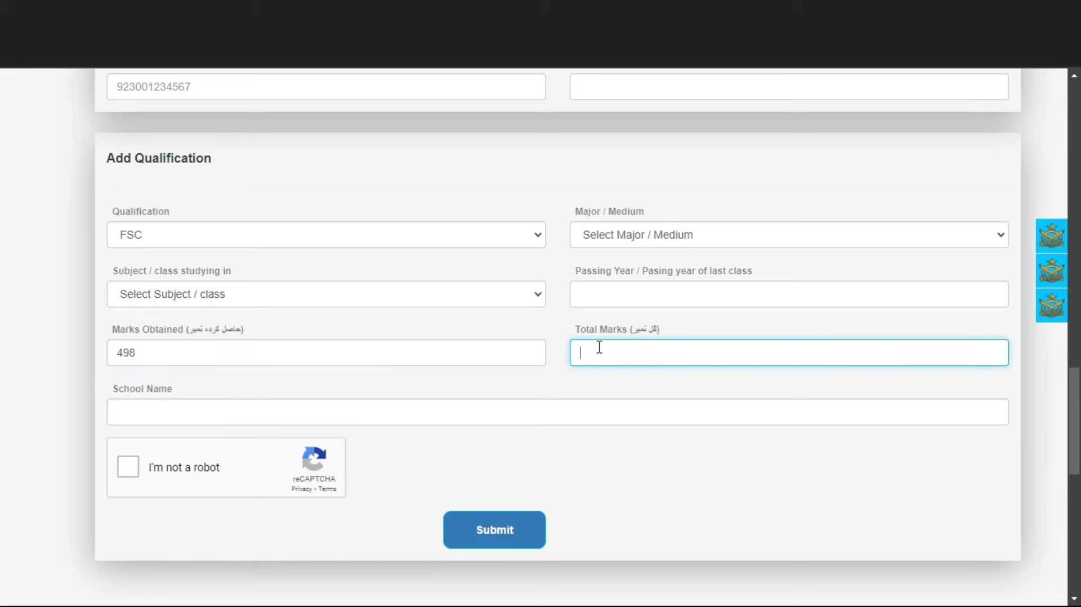
text(510)
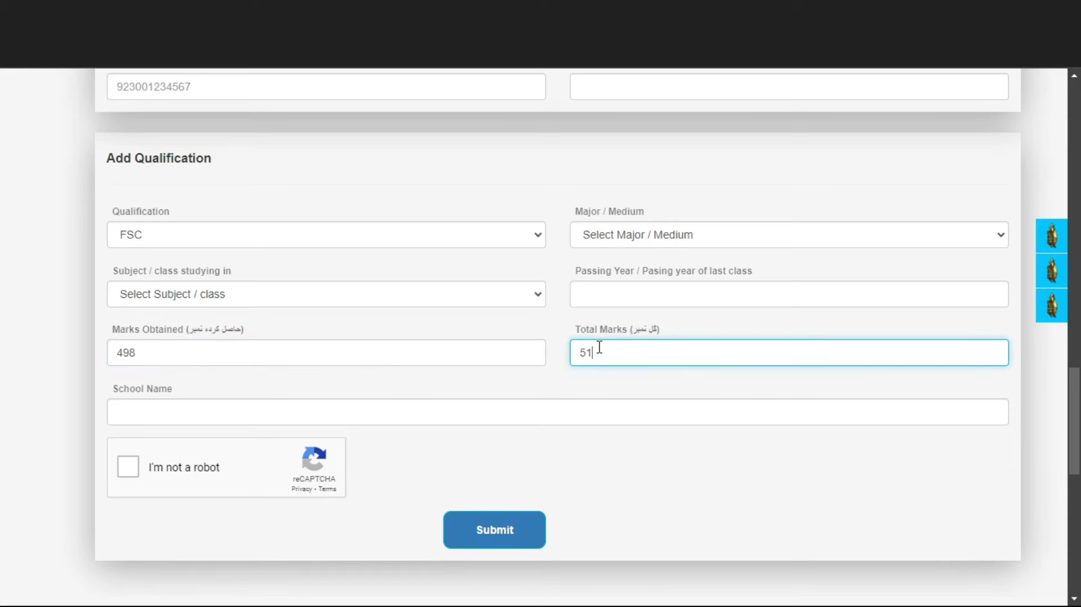
click(149, 405)
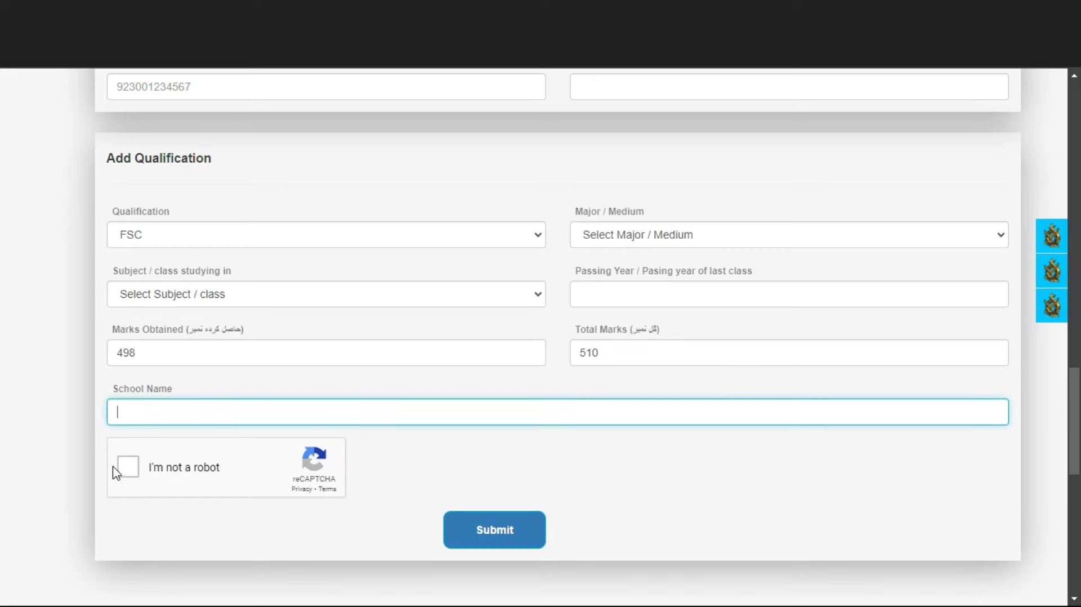
click(137, 470)
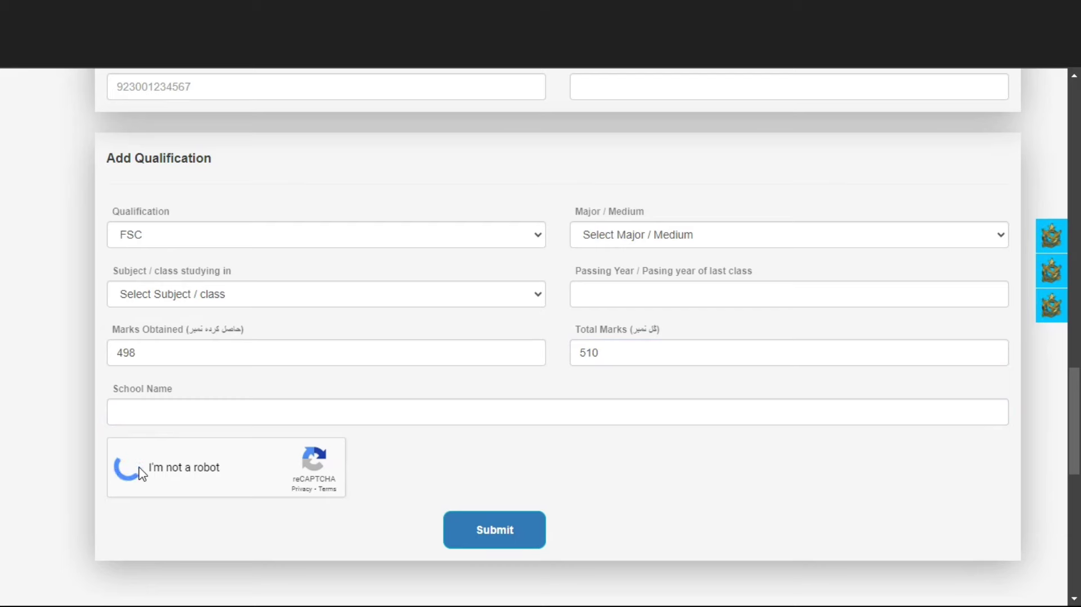
click(491, 541)
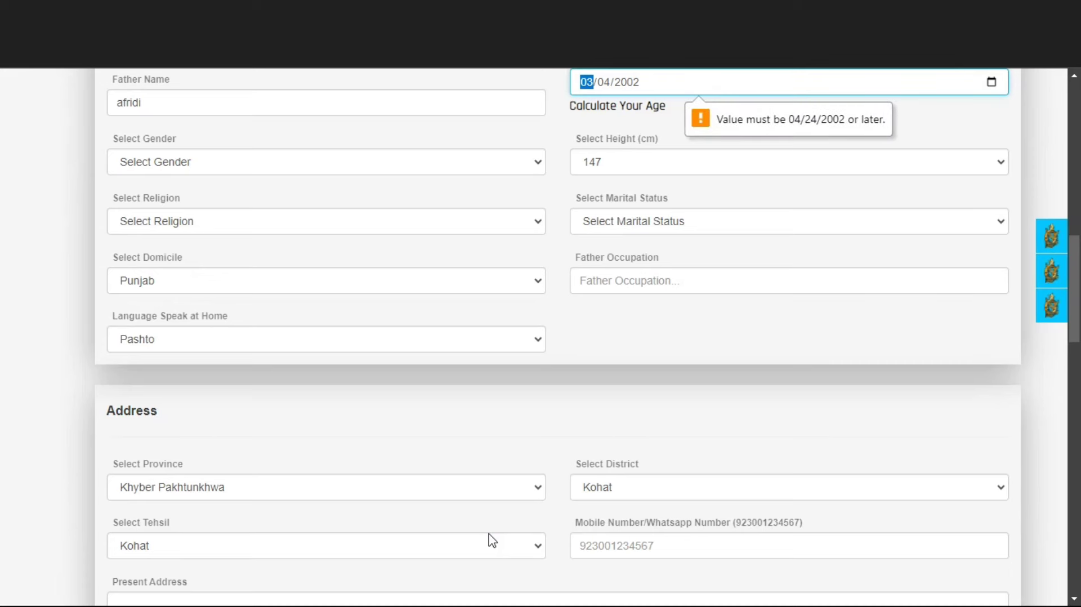